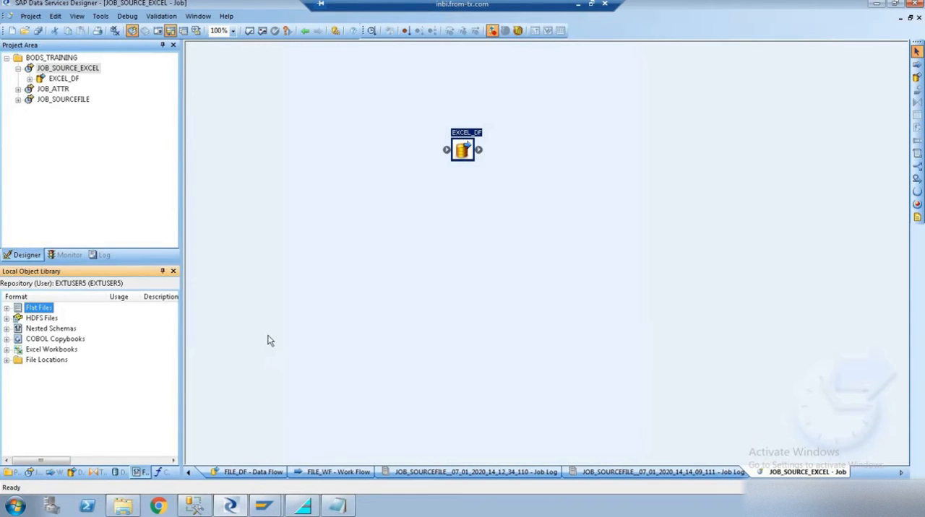
- Check the VENDOR_MASTER workbook in the BODS_TRAININGS folder and return to Data Services Designer
left_click(123, 509)
left_click(128, 126)
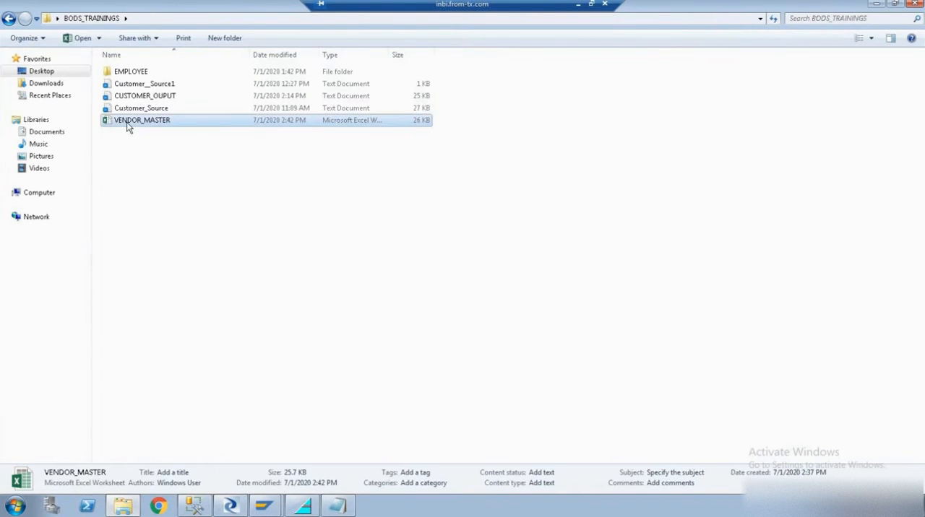
left_click(231, 508)
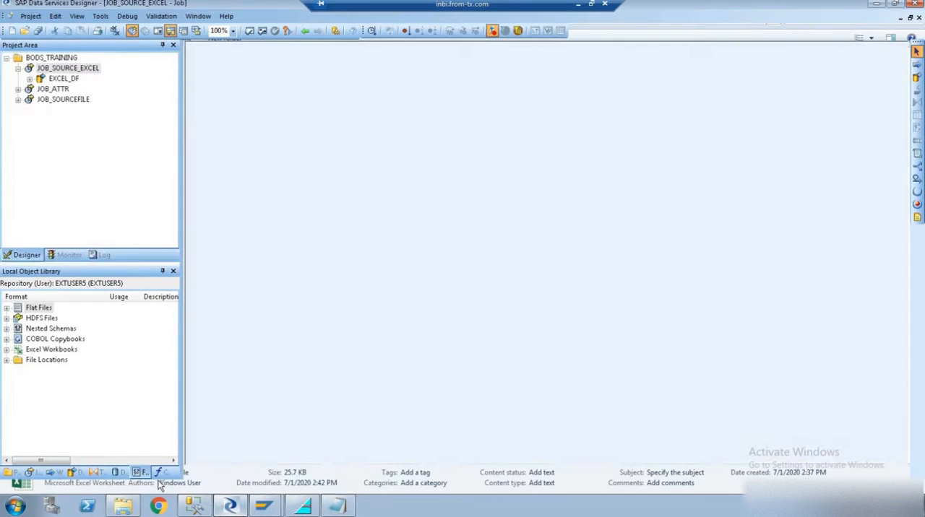
- Start a new Excel workbook format in the Local Object Library and name it VENDOR_MASTER
right_click(52, 351)
left_click(81, 143)
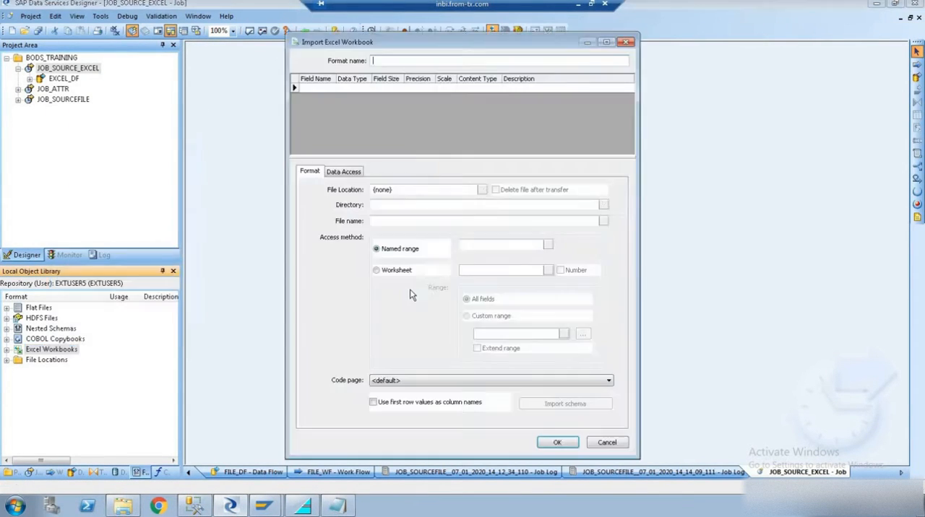
type("V")
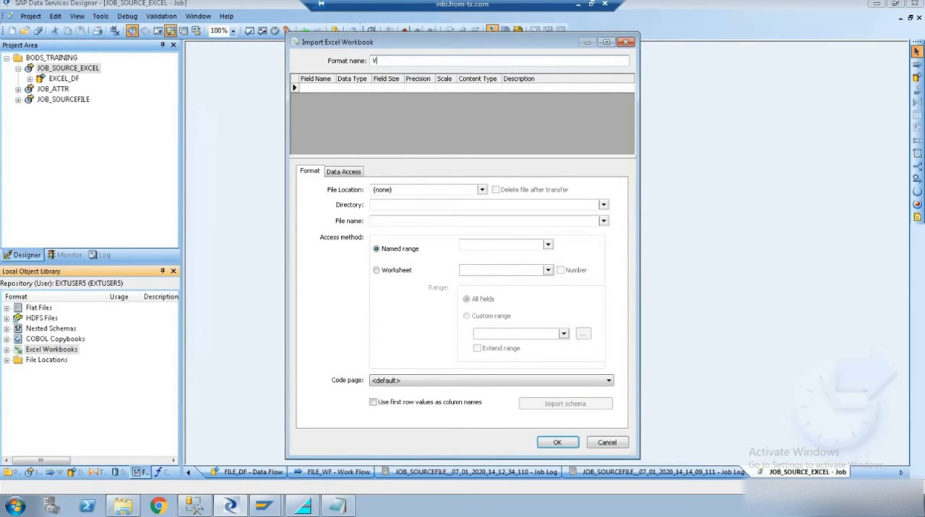
type("ENDOR_MASTER")
- Set the format's directory to the BODS_TRAININGS folder on the desktop
left_click(603, 206)
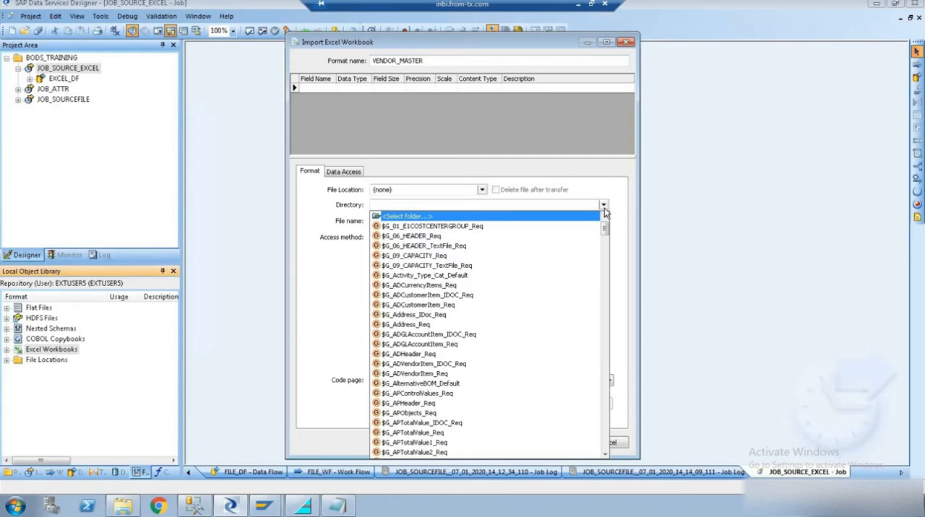
left_click(449, 219)
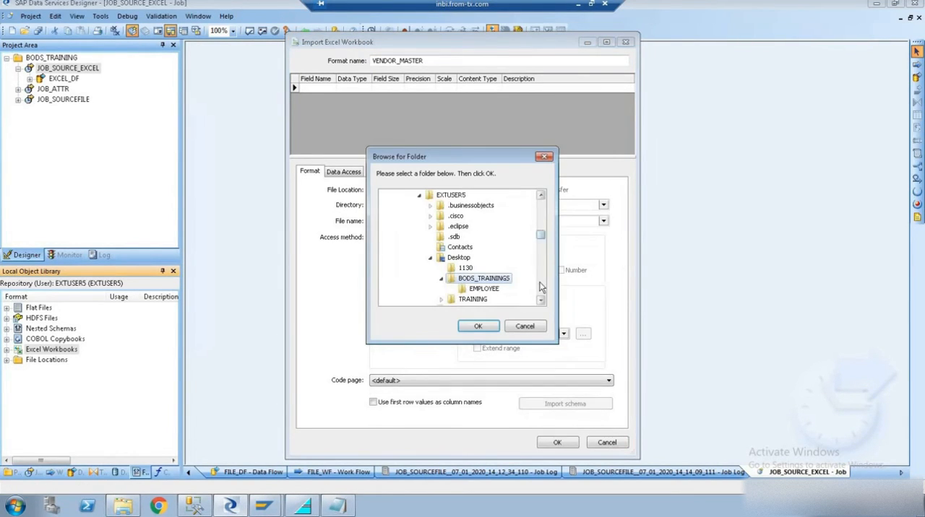
left_click(541, 289)
left_click(430, 289)
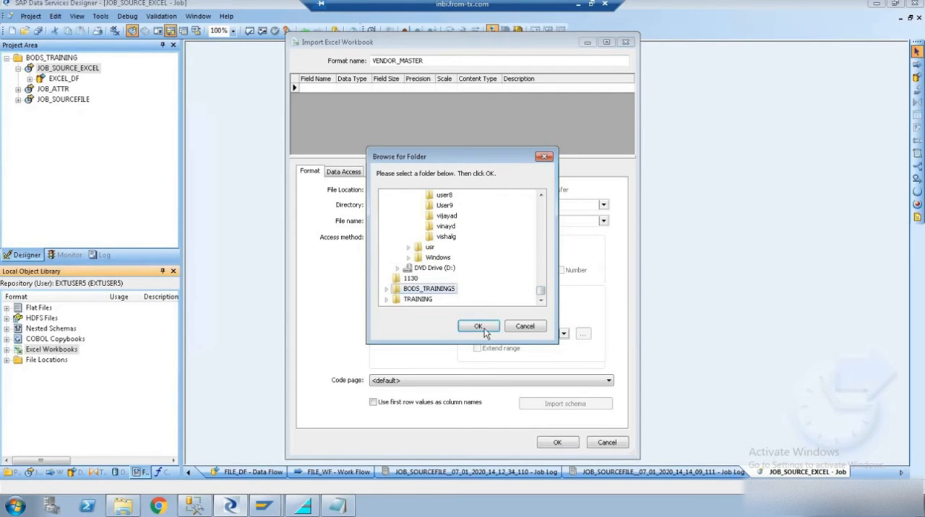
left_click(479, 326)
- Select VENDOR_MASTER.xlsx as the source file of the Excel format
left_click(603, 223)
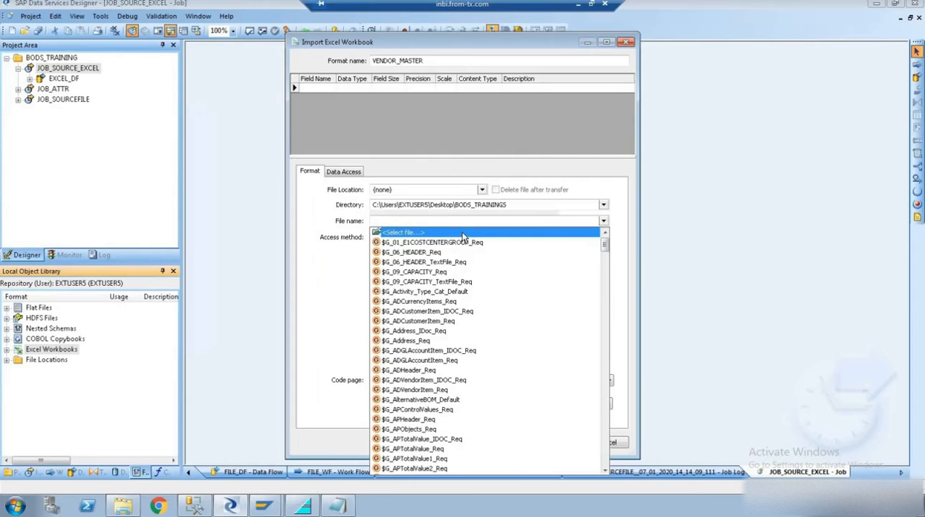
left_click(462, 232)
left_click(417, 190)
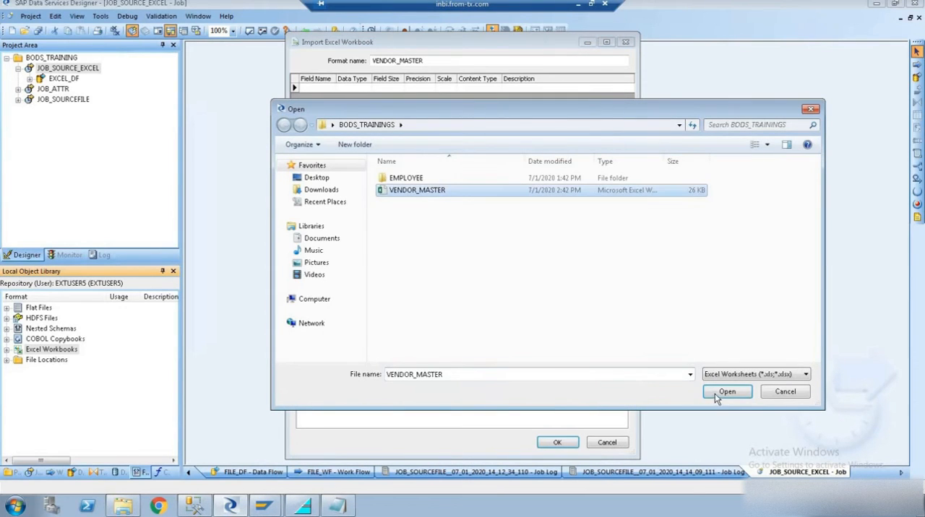
left_click(723, 394)
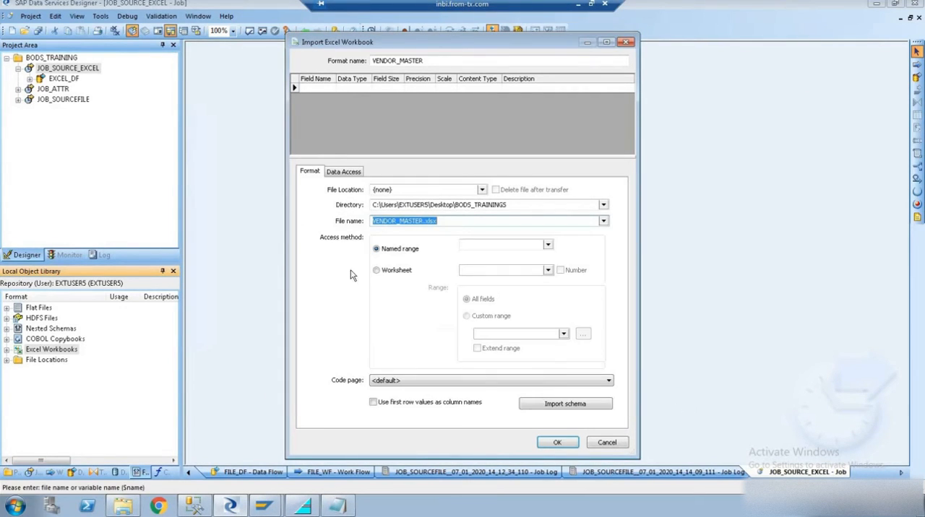
- Set the access method to Worksheet and choose Sheet2 as the source sheet
left_click(377, 270)
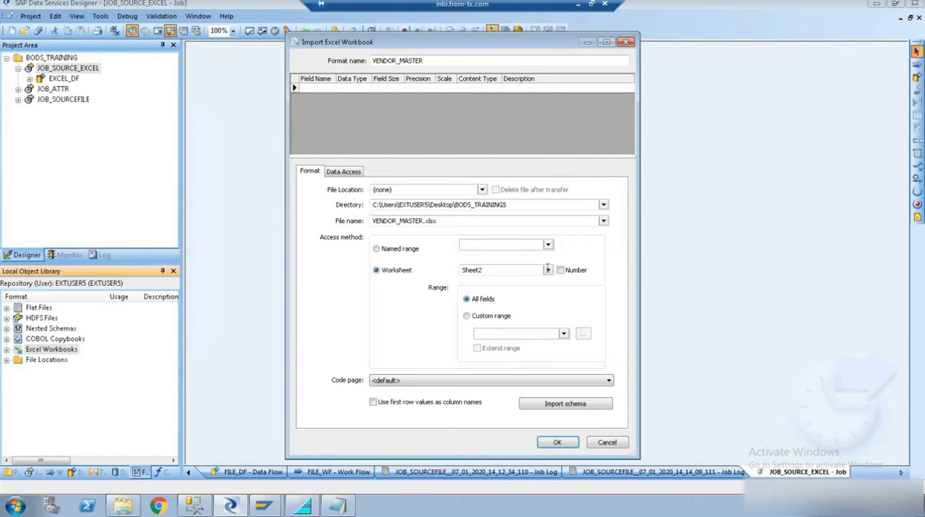
left_click(547, 271)
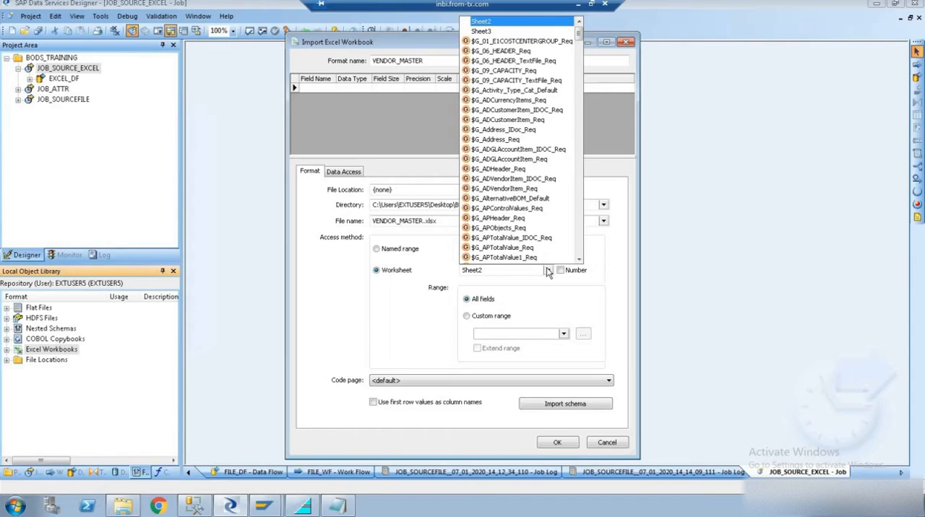
left_click(495, 276)
left_click(494, 276)
left_click(511, 281)
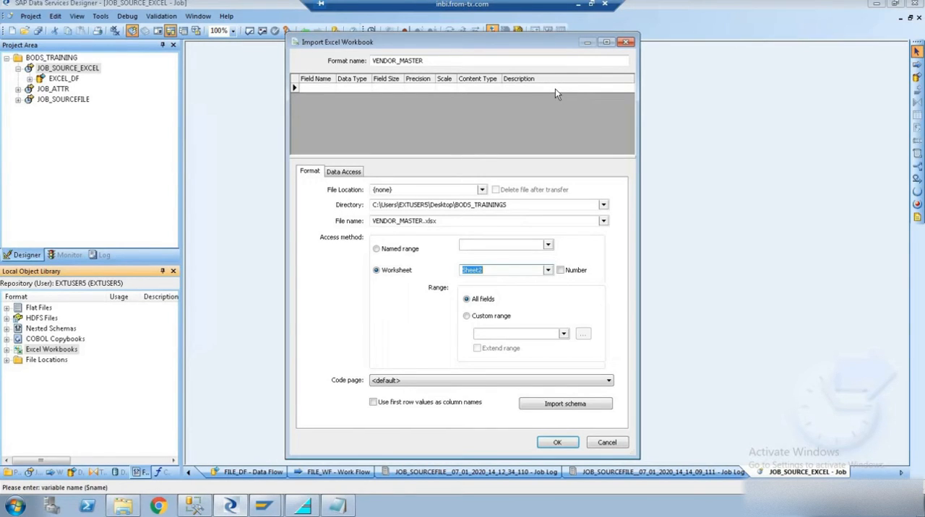
- Switch to the VENDOR_MASTER workbook in local Excel, highlight cells A4:F25 on Sheet2, and return to the remote session
left_click(592, 6)
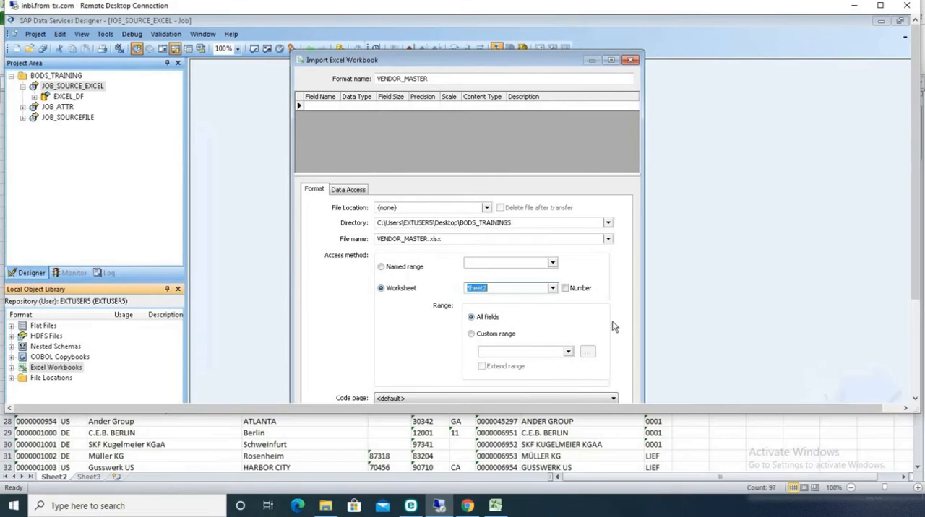
left_click(538, 439)
left_click(85, 227)
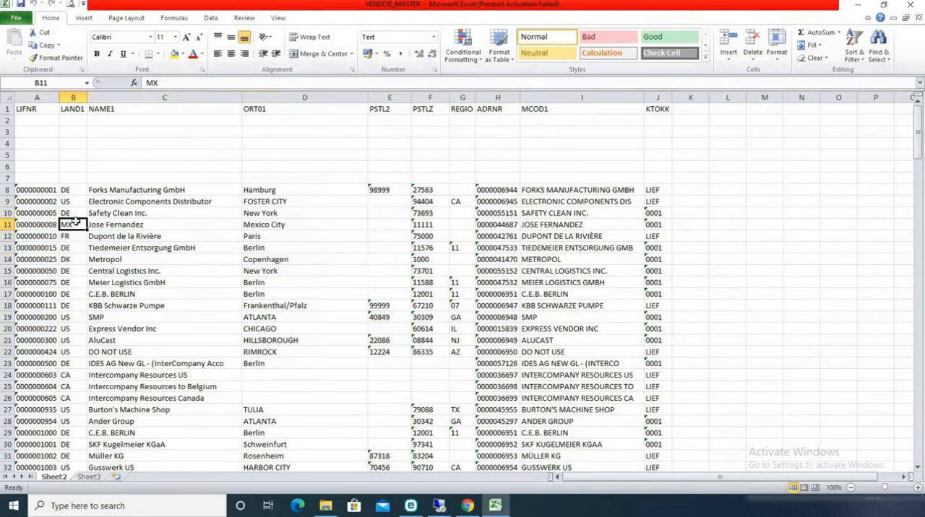
left_click(40, 145)
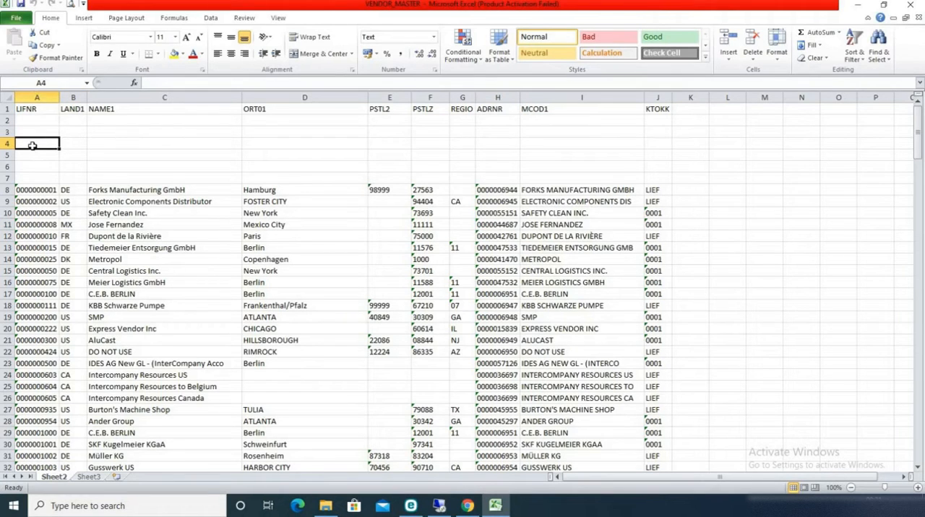
left_click_drag(32, 146, 417, 391)
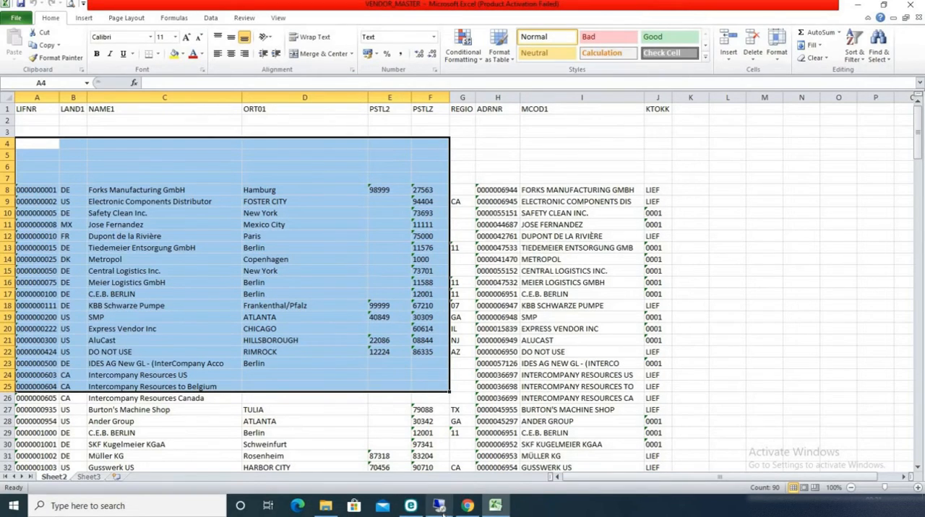
left_click(440, 505)
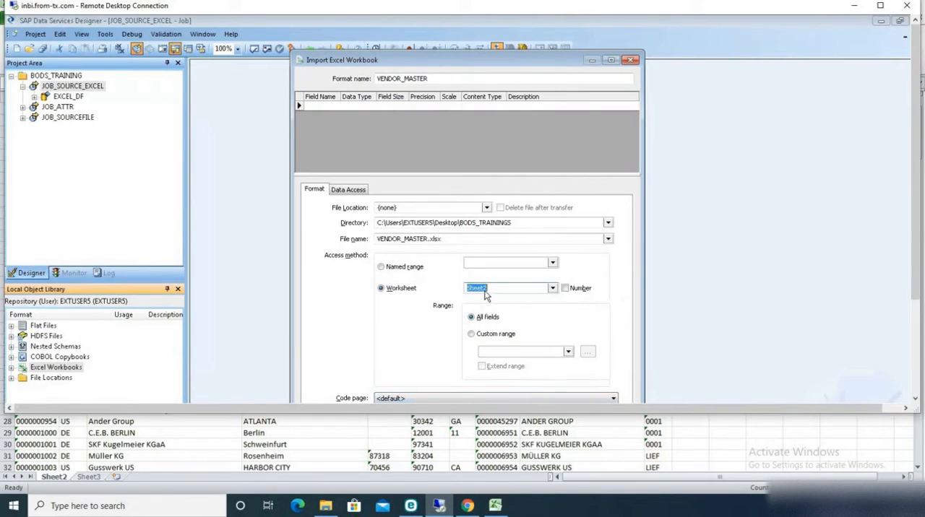
- Try the Custom range option for the worksheet and restore the range to All fields
left_click(486, 335)
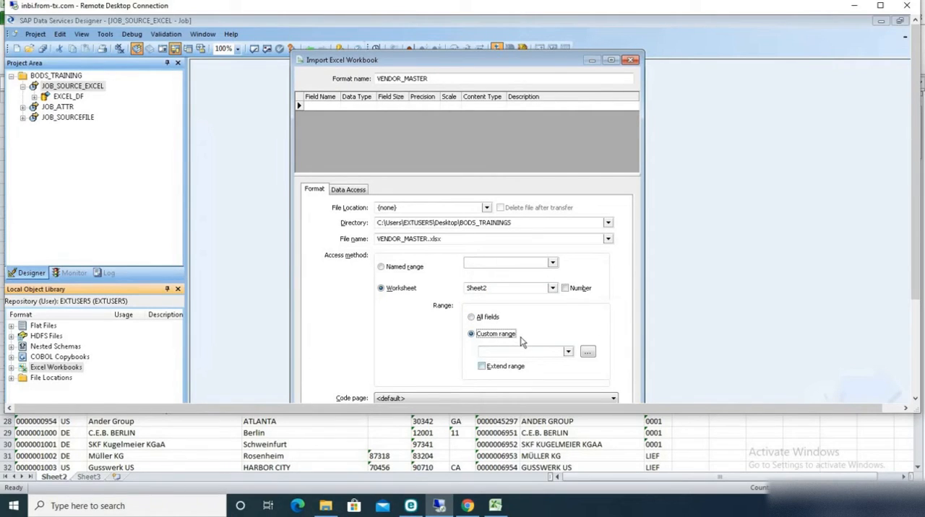
left_click(484, 320)
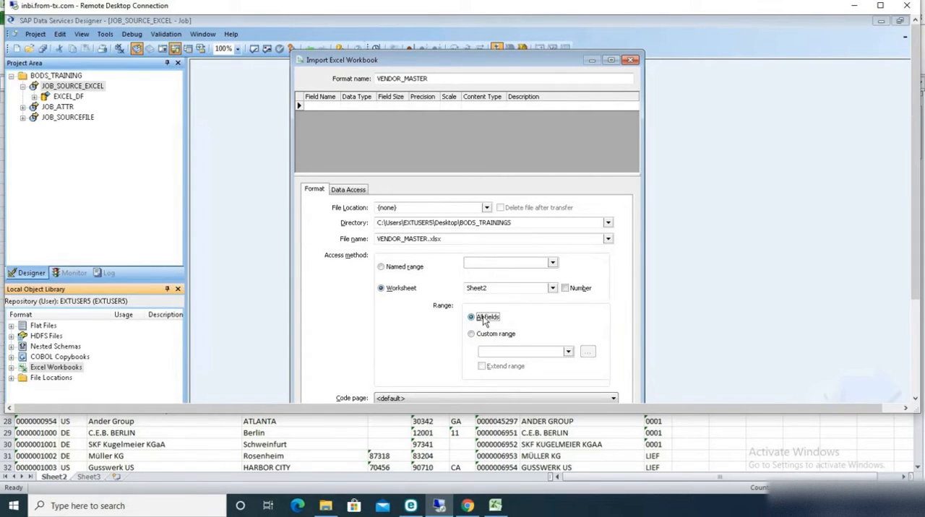
double_click(606, 14)
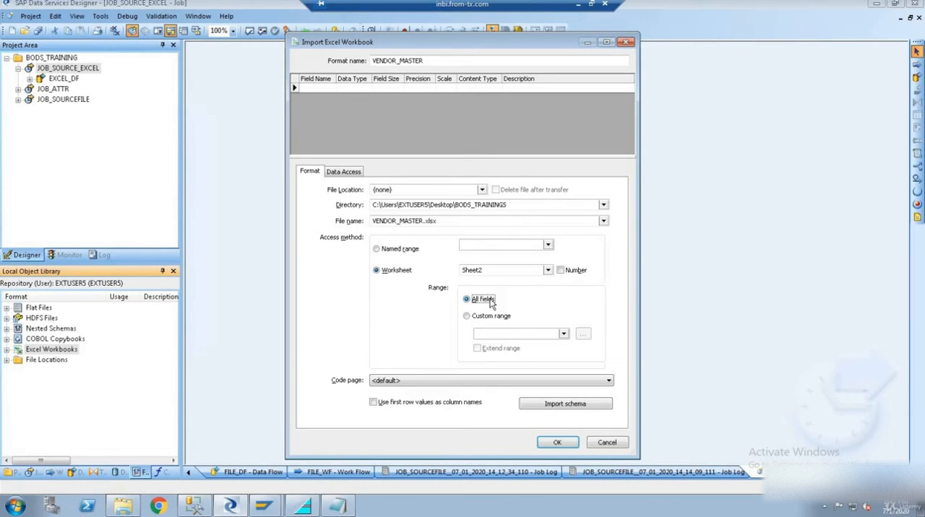
- Import the workbook's schema using first row values as column names and save the format
left_click(374, 404)
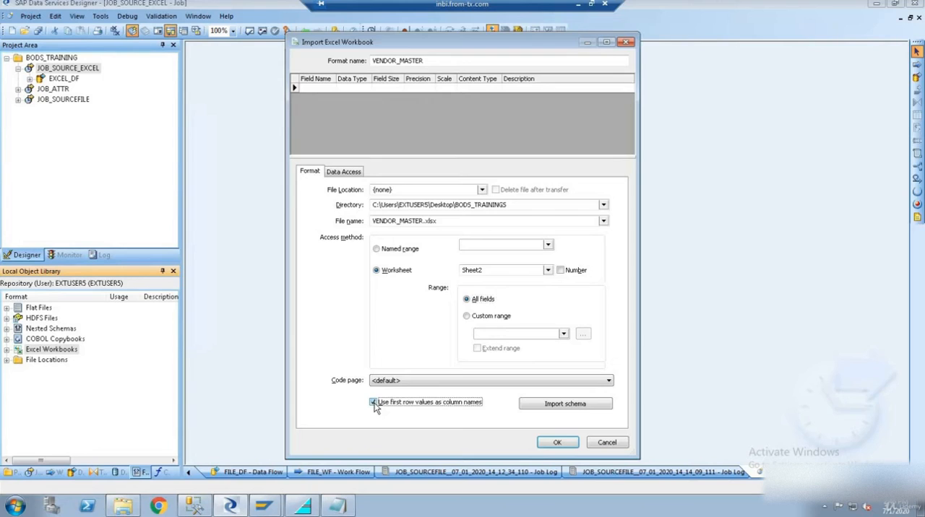
left_click(548, 409)
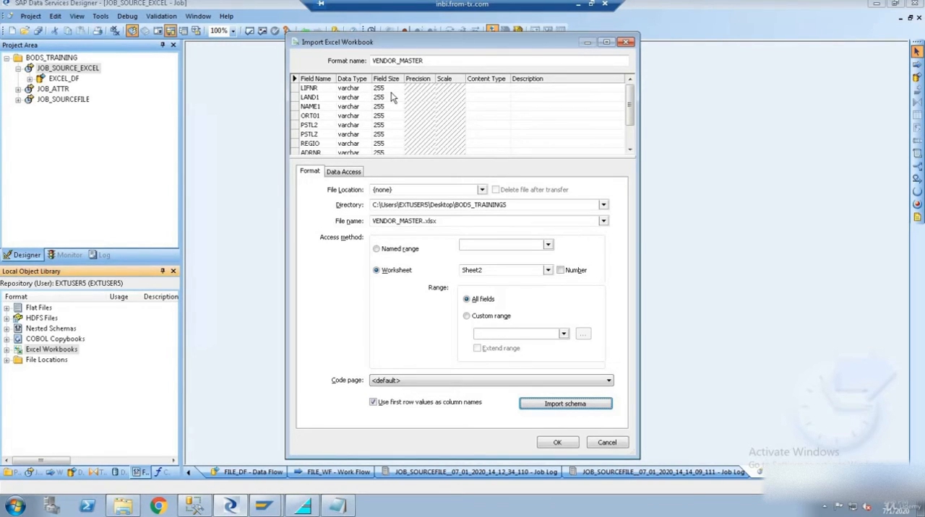
left_click(558, 443)
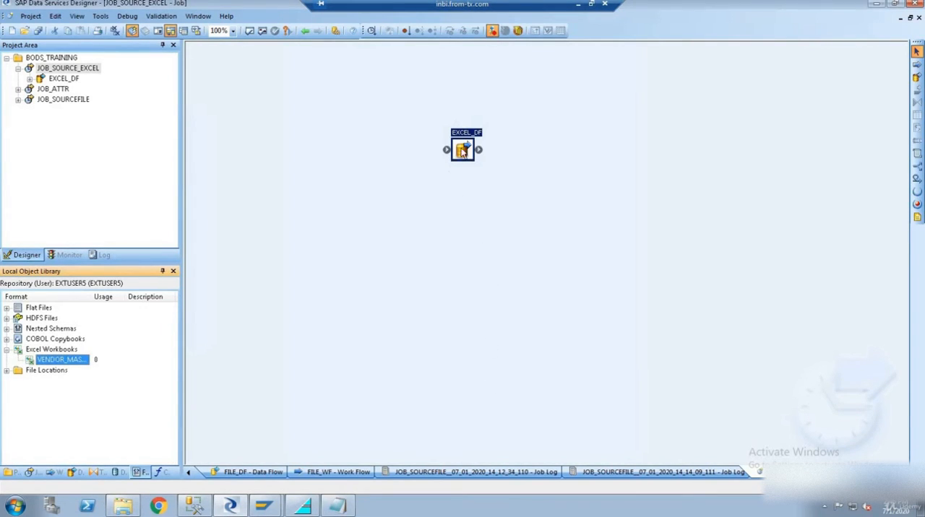
- Add the VENDOR_MASTER workbook as a source in the EXCEL_DF data flow and preview its data
double_click(463, 151)
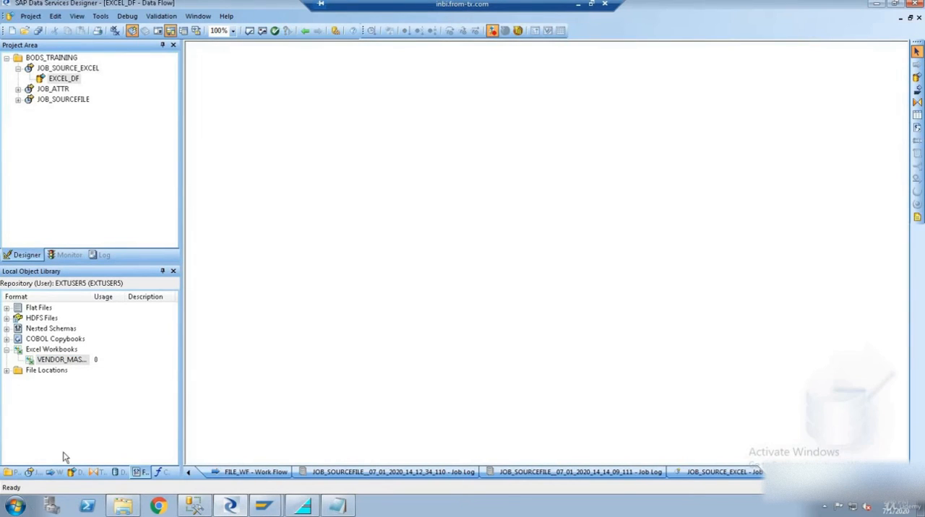
left_click_drag(71, 359, 264, 153)
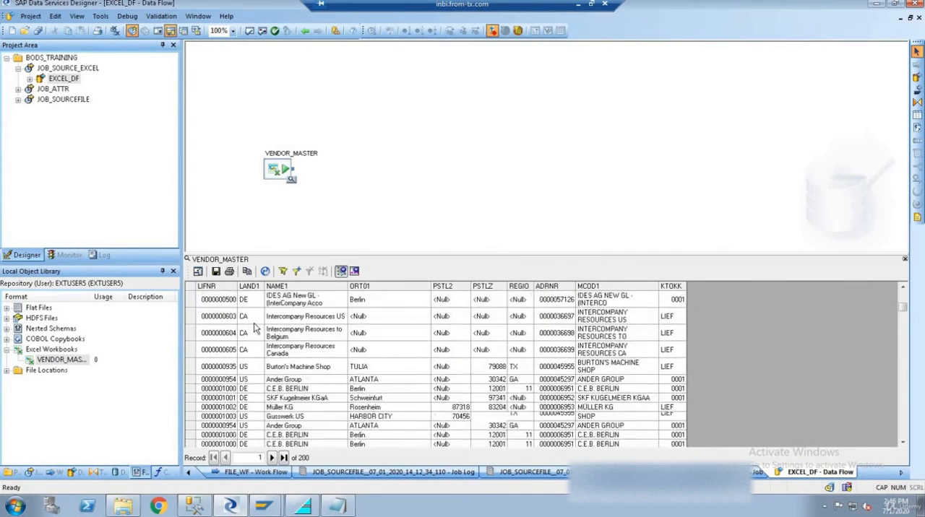
scroll(253, 329, "down", 15)
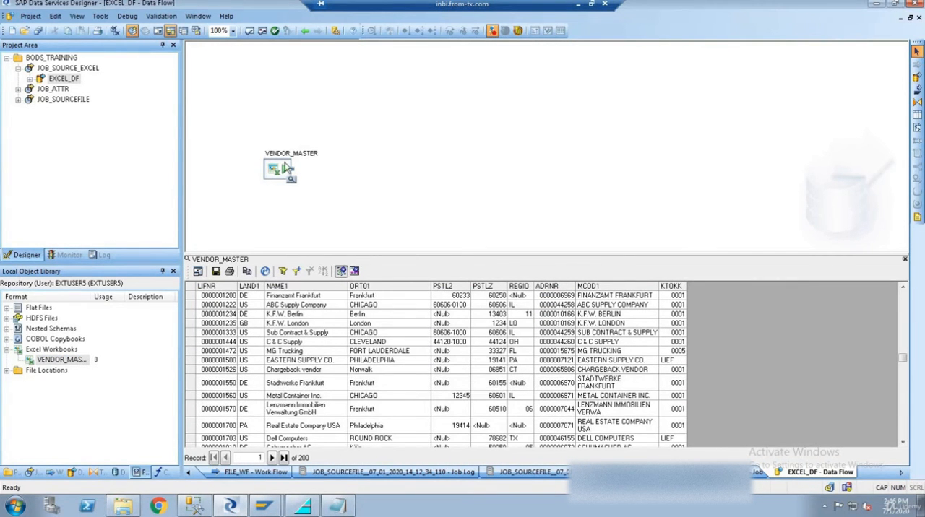
- Add a Query transform to the data flow and connect the VENDOR_MASTER source to it
left_click(916, 102)
left_click(421, 130)
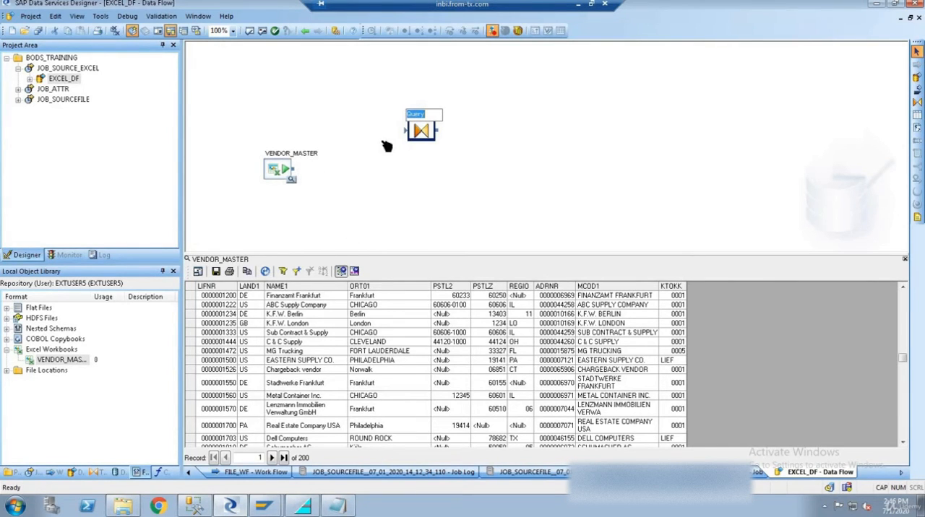
left_click_drag(292, 169, 420, 133)
- Map all source columns from LIFNR to KTOKK to the Query output and return to the data flow
double_click(421, 133)
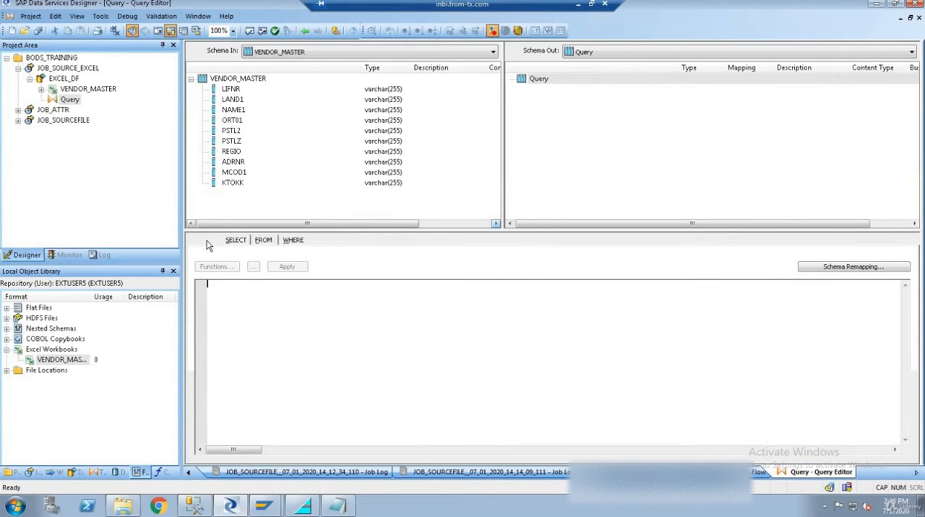
left_click(232, 90)
left_click(234, 185, "shift")
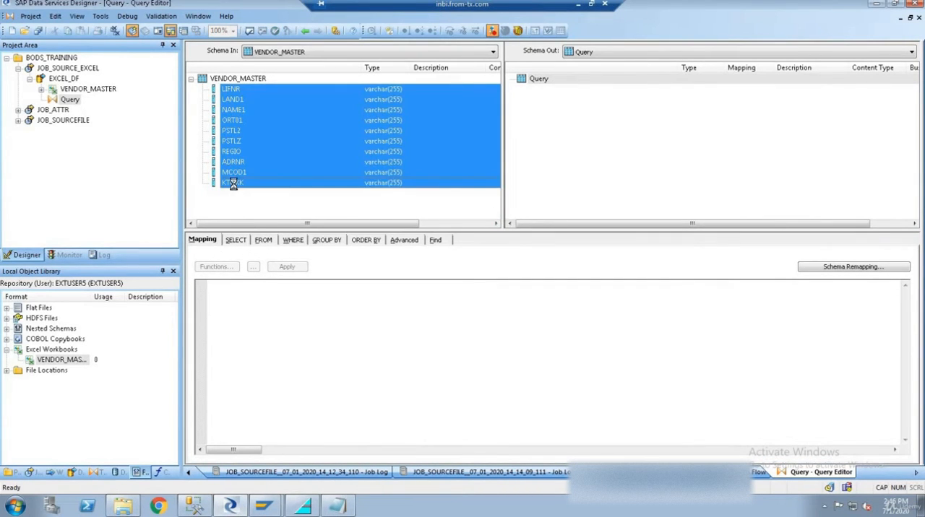
right_click(233, 185)
left_click(289, 312)
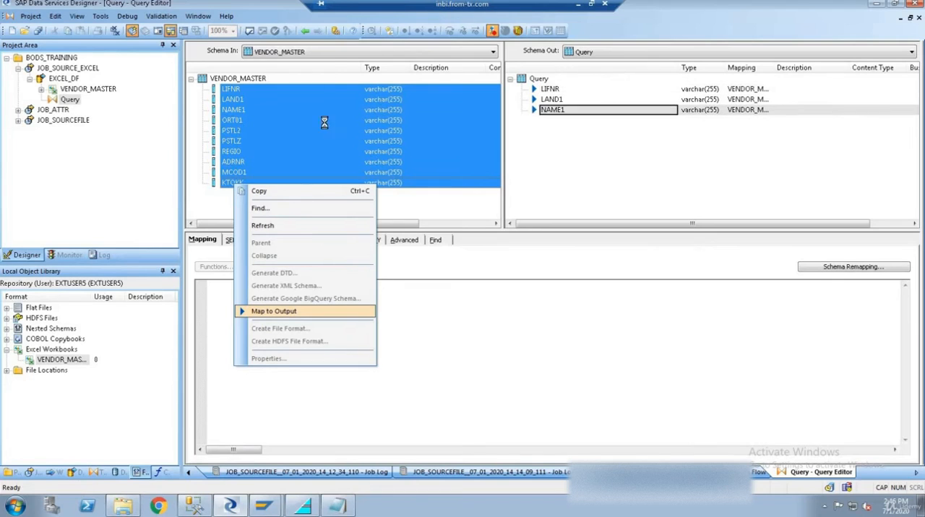
left_click(305, 31)
- Add a template table named VENDOR_MASTER in the DS_SQL_BODS datastore as the data flow's target
left_click(916, 121)
left_click(548, 108)
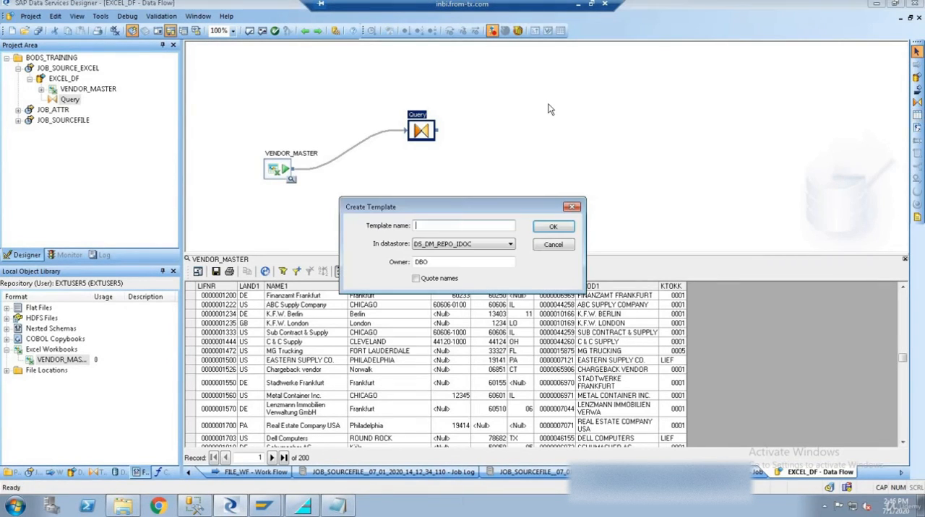
type("VENDOR_MAS")
key("BackSpace")
key("BackSpace")
key("BackSpace")
key("BackSpace")
type("TER")
key("Tab")
key("Down")
key("Return")
- Connect the Query to the VENDOR_MASTER target table and validate the data flow
left_click_drag(443, 136, 556, 124)
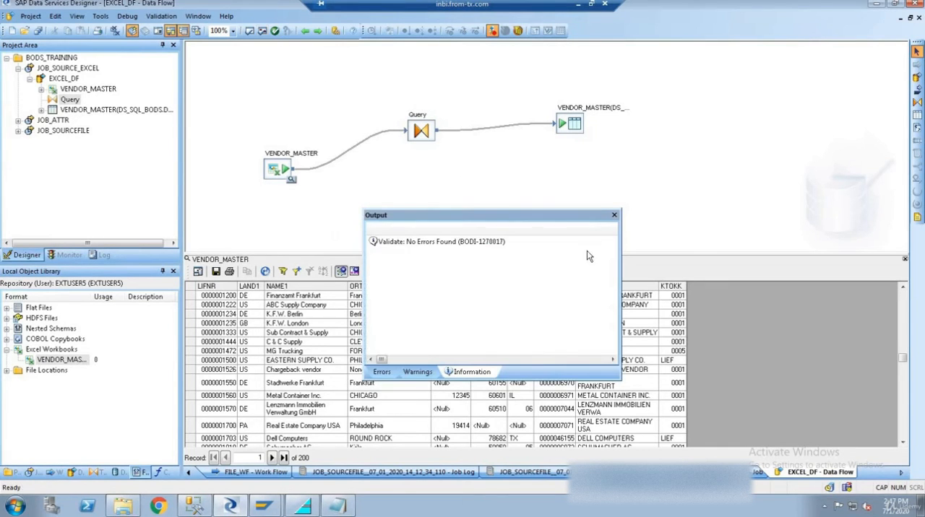
left_click(618, 213)
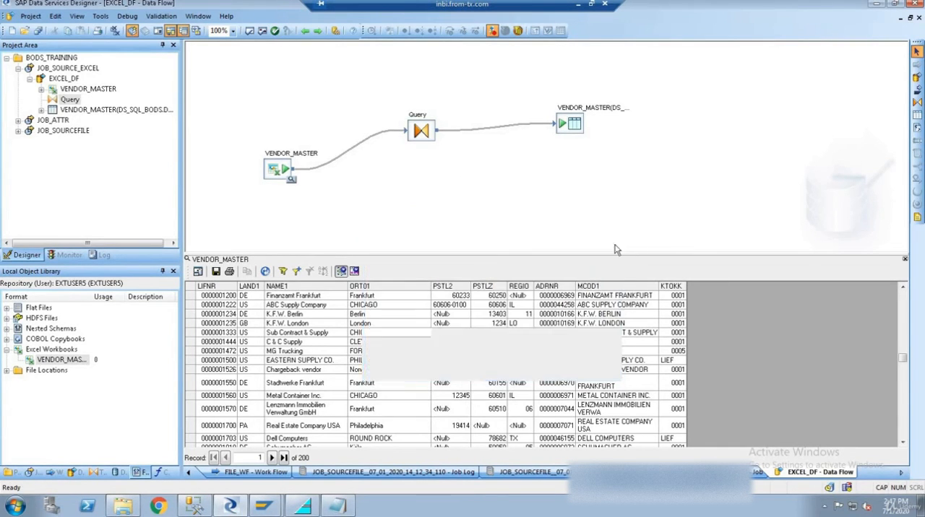
- Execute JOB_SOURCE_EXCEL, saving the changed job and data flow and accepting the default execution properties
left_click(67, 69)
right_click(68, 70)
left_click(96, 77)
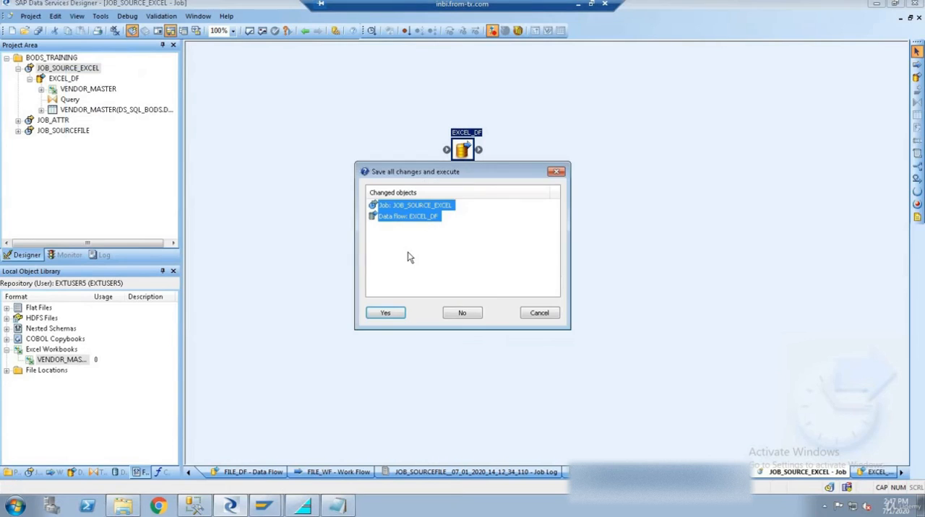
key("Return")
key("Return")
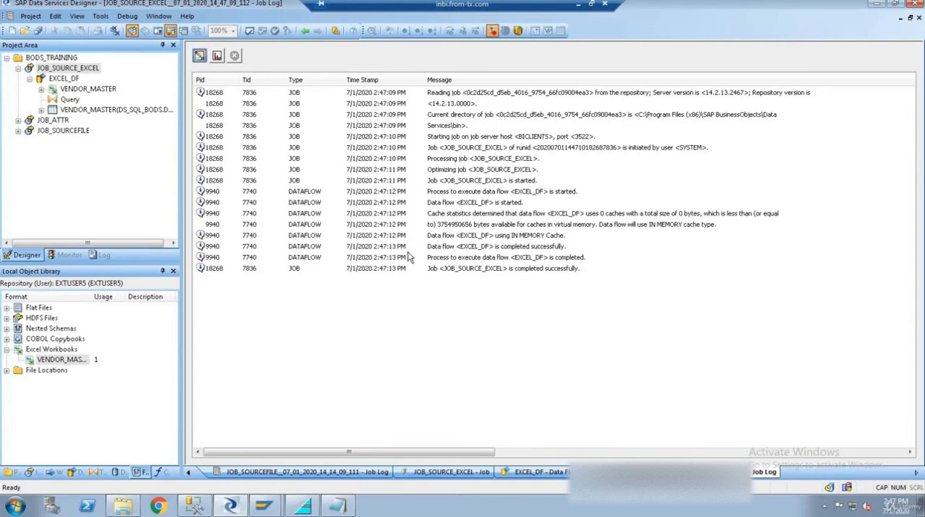
- Check the job log's completion entry and compare the monitor's row counts for the Query and the VENDOR_MASTER target
left_click(508, 271)
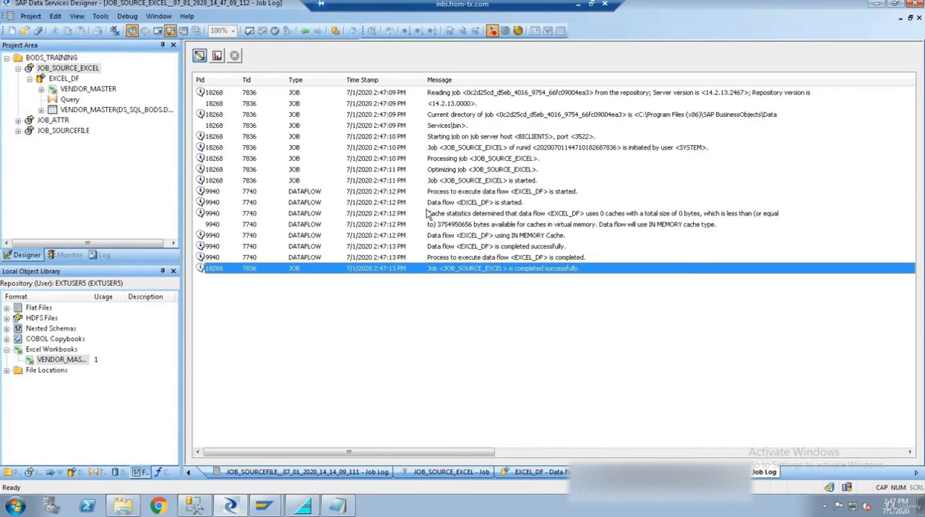
left_click(217, 57)
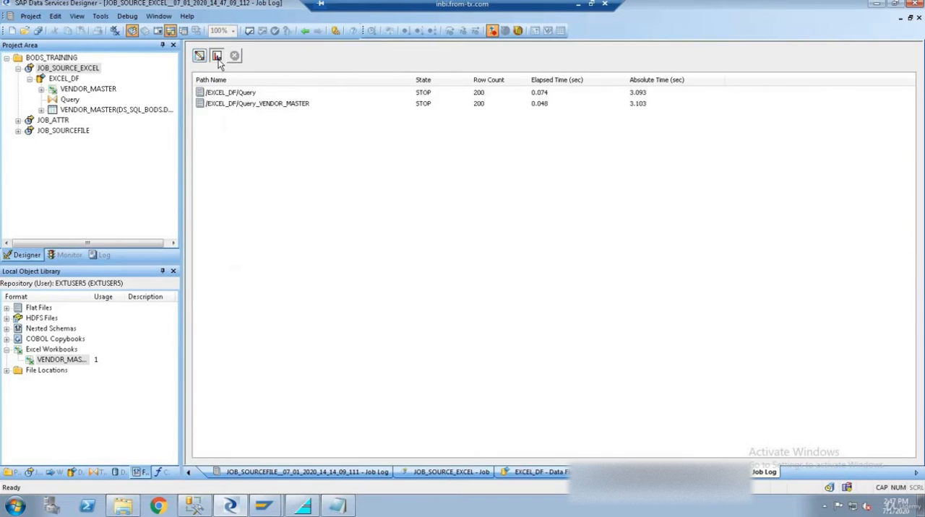
left_click(480, 94)
left_click(481, 105)
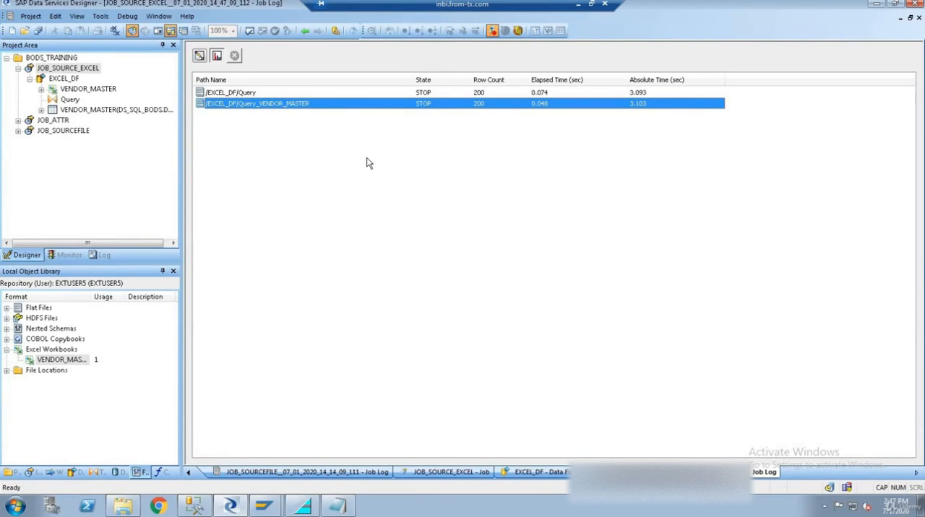
- Return to the EXCEL_DF data flow and view the data loaded into the VENDOR_MASTER target table
left_click(64, 78)
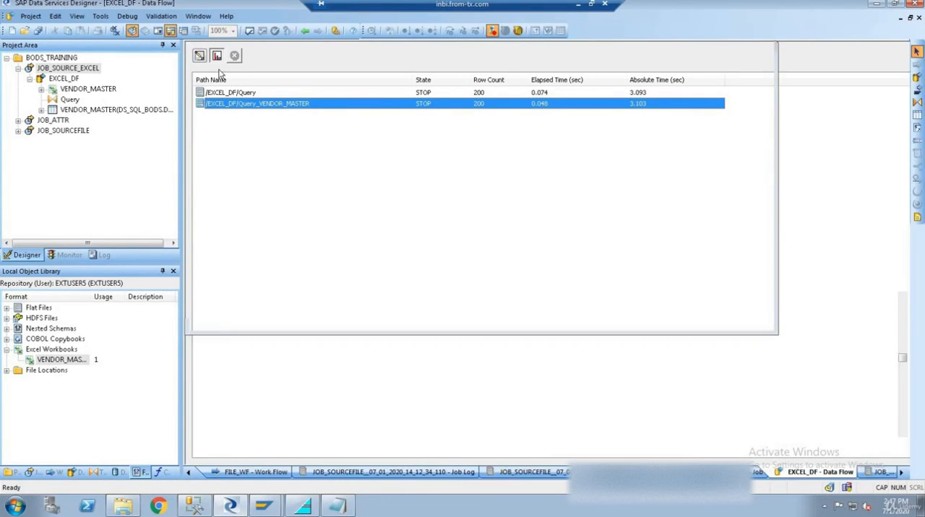
left_click(584, 132)
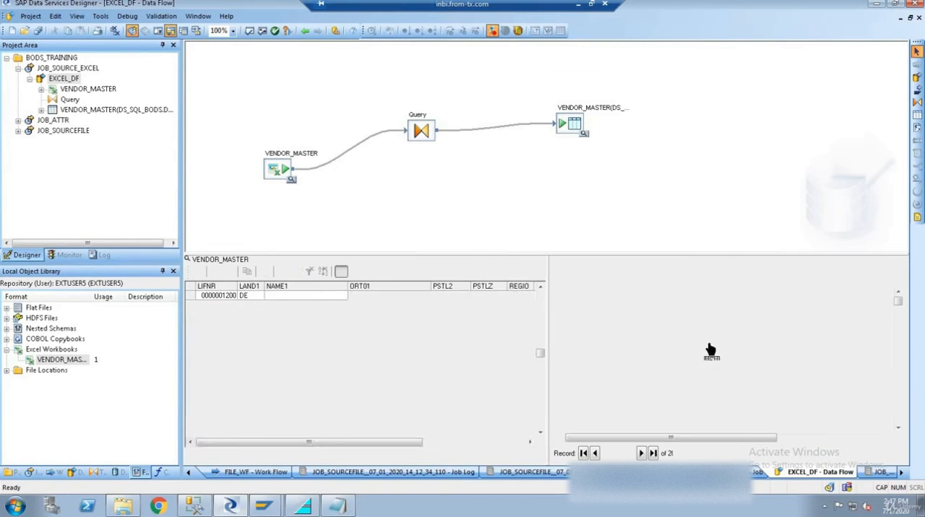
left_click(630, 326)
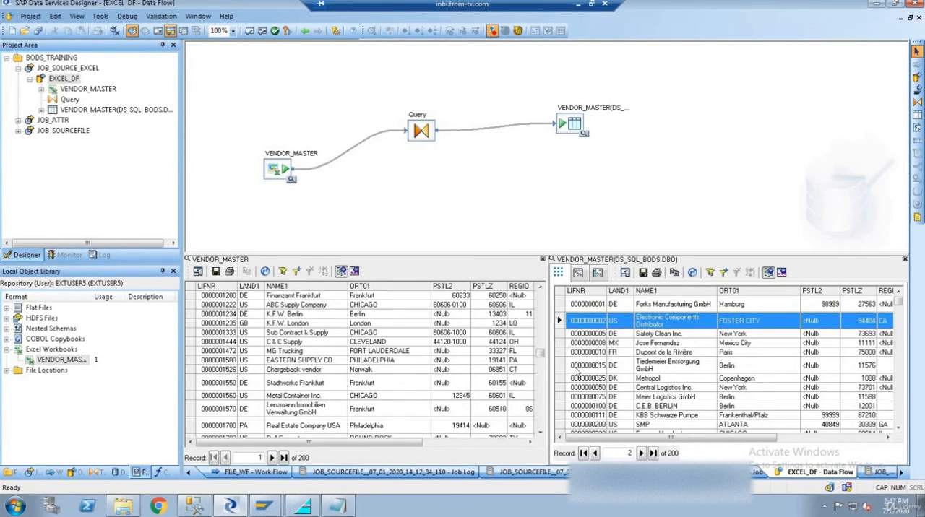
- Open the VENDOR_MASTER Excel source's settings and examine its file format options and the option to skip all empty rows
double_click(280, 172)
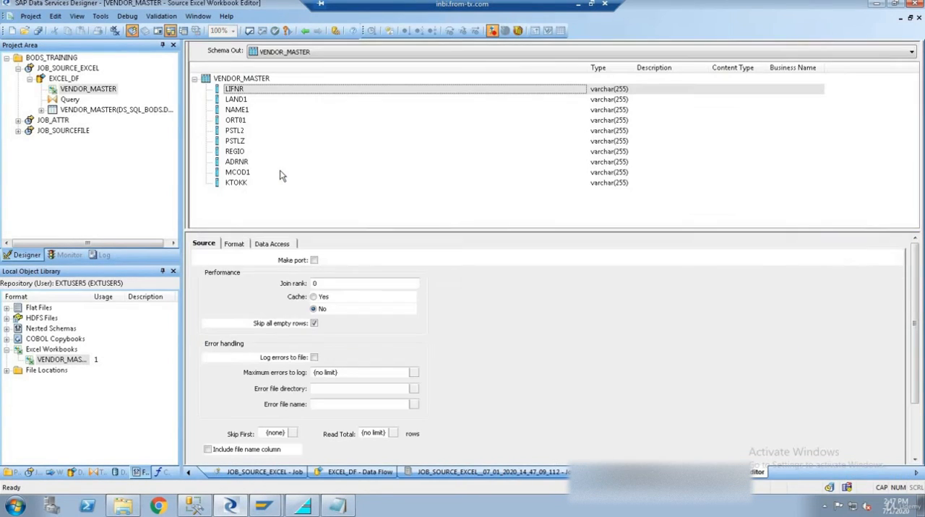
left_click(237, 244)
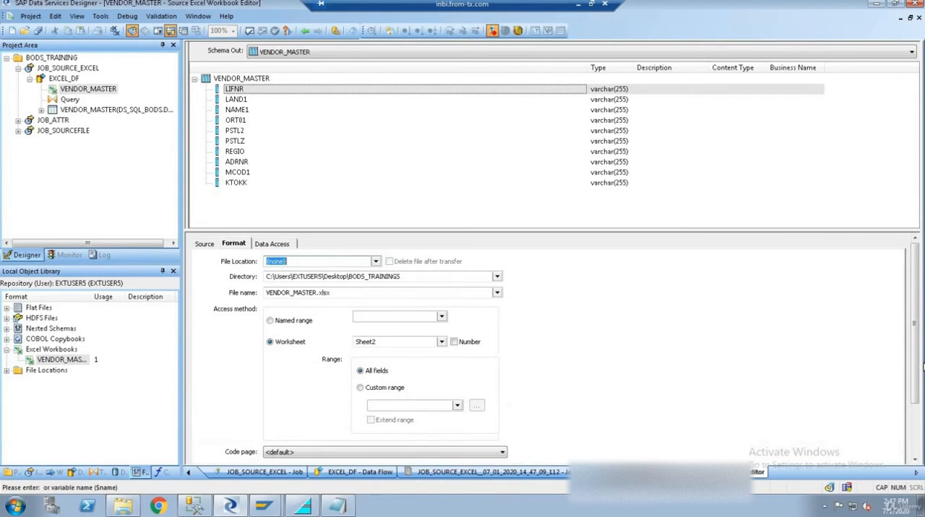
left_click(914, 458)
left_click(204, 245)
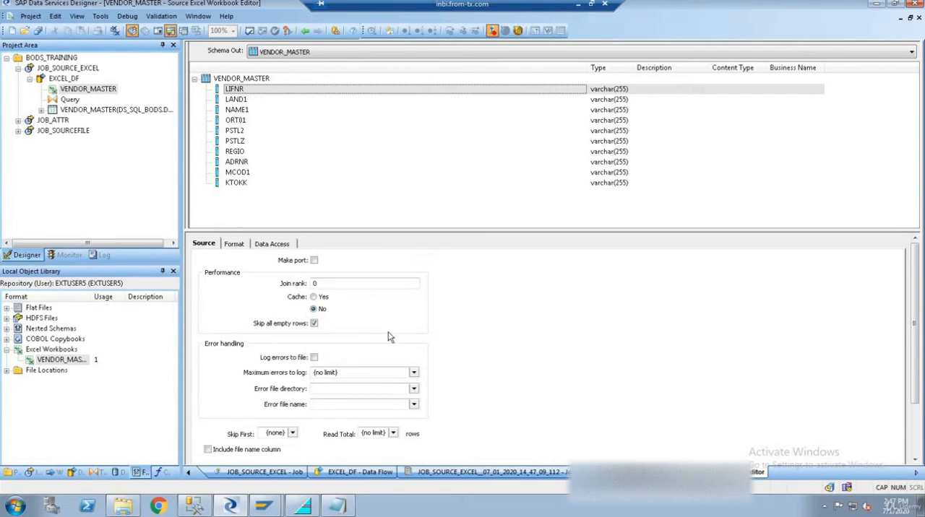
left_click(314, 324)
left_click(314, 324)
- Set the VENDOR_MASTER source to skip the first 180 rows and include the file name column
left_click(267, 434)
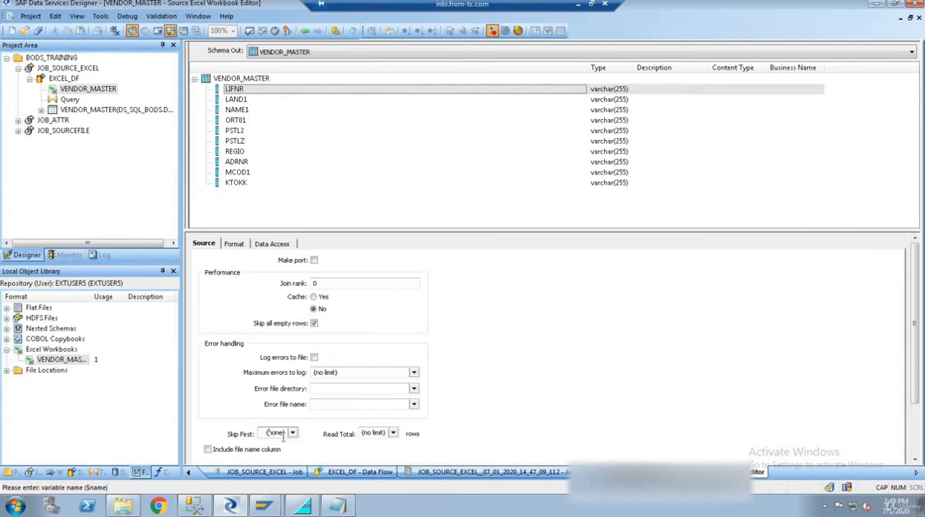
left_click_drag(265, 437, 291, 441)
type("180")
left_click(362, 433)
scroll(209, 394, "down", 1)
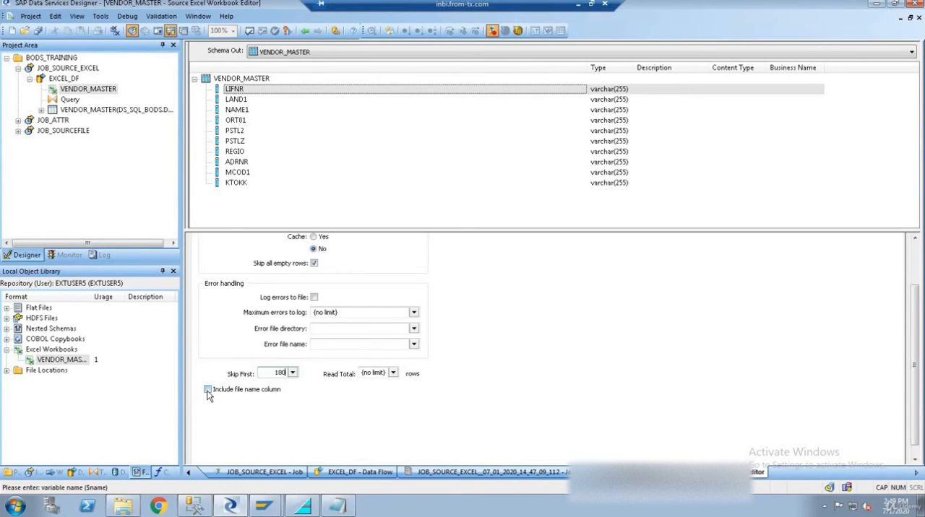
left_click(208, 391)
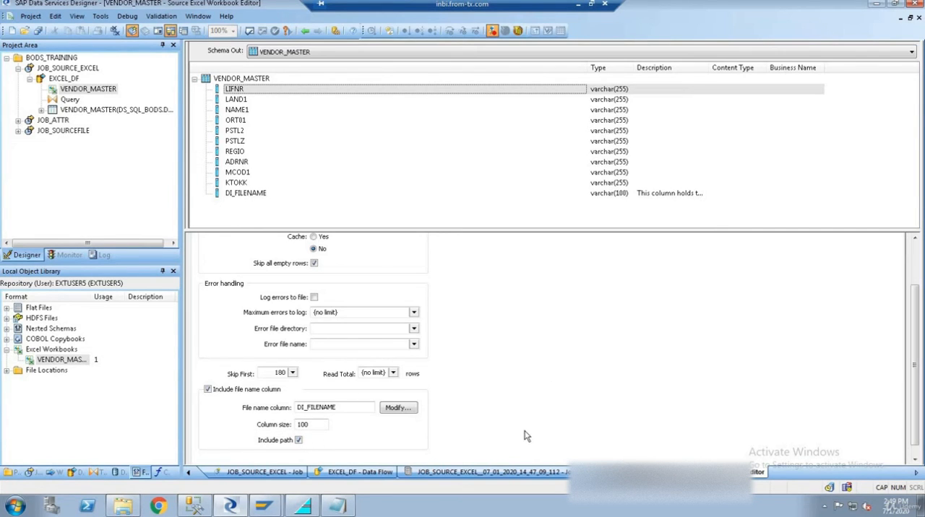
- Map the DI_FILENAME source column to the Query transform's output
double_click(70, 100)
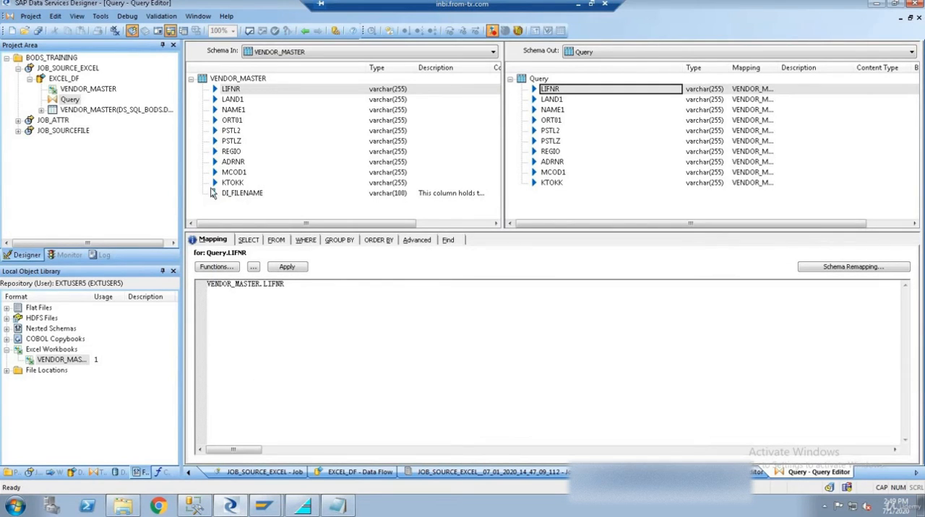
left_click(234, 195)
right_click(234, 195)
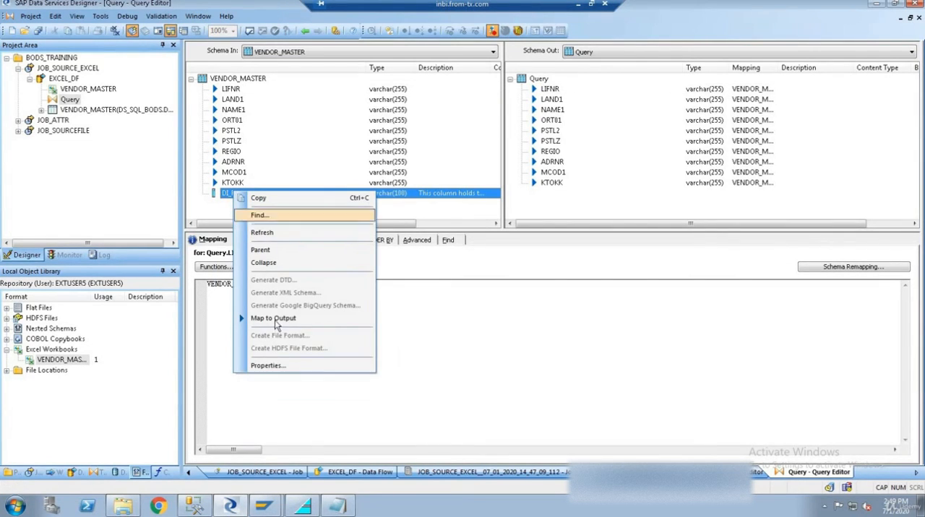
left_click(273, 318)
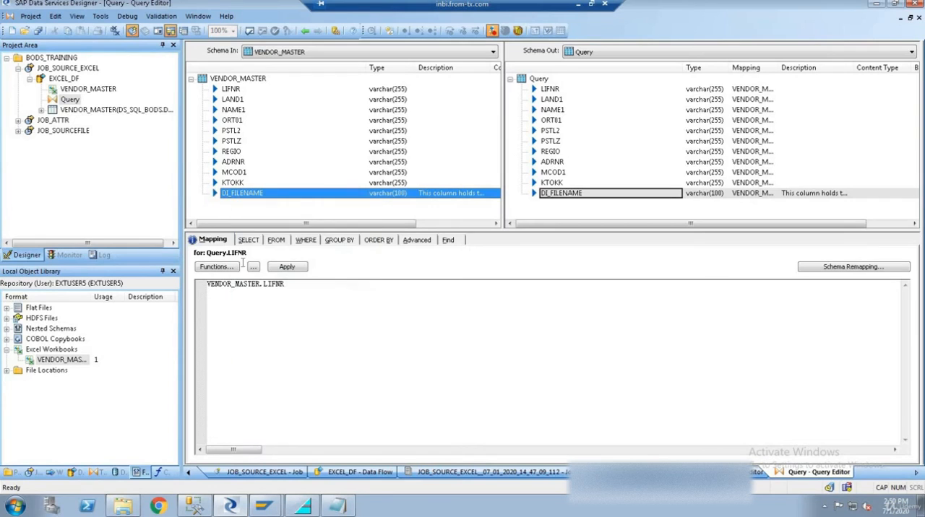
- Check the VENDOR_MASTER target table's schema, and execute JOB_SOURCE_EXCEL again with the EXCEL_DF changes saved
left_click(63, 69)
left_click(65, 110)
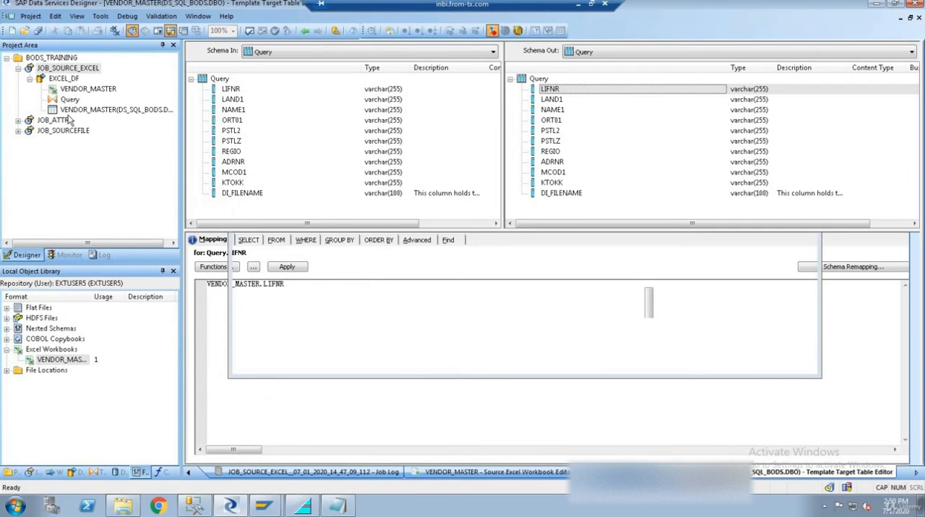
right_click(85, 68)
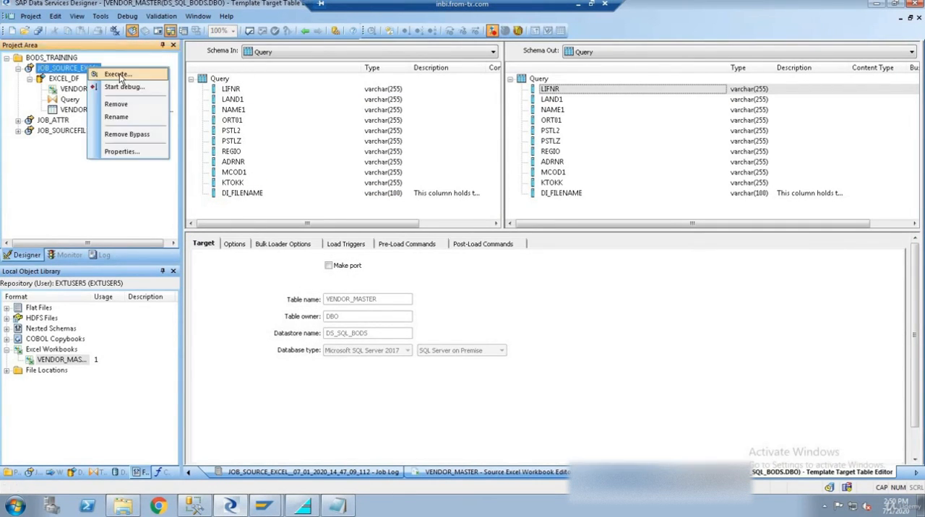
left_click(118, 74)
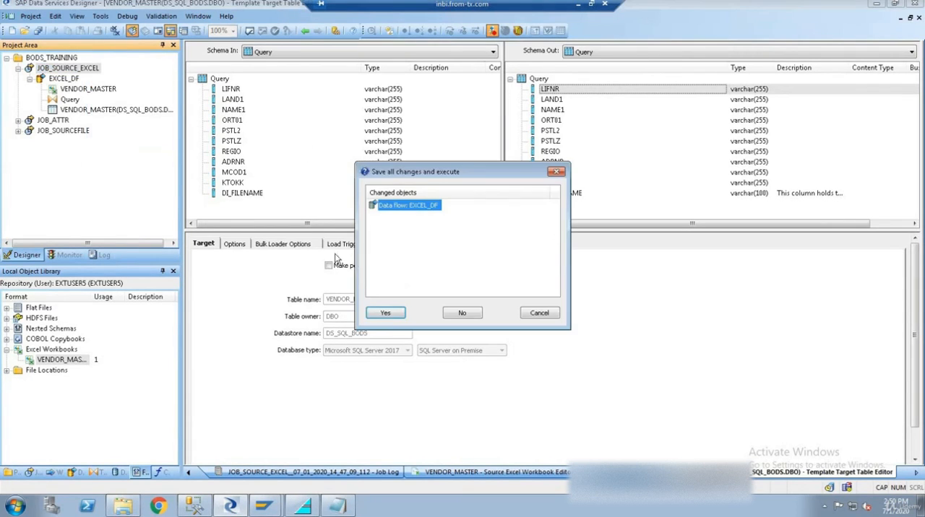
left_click(384, 312)
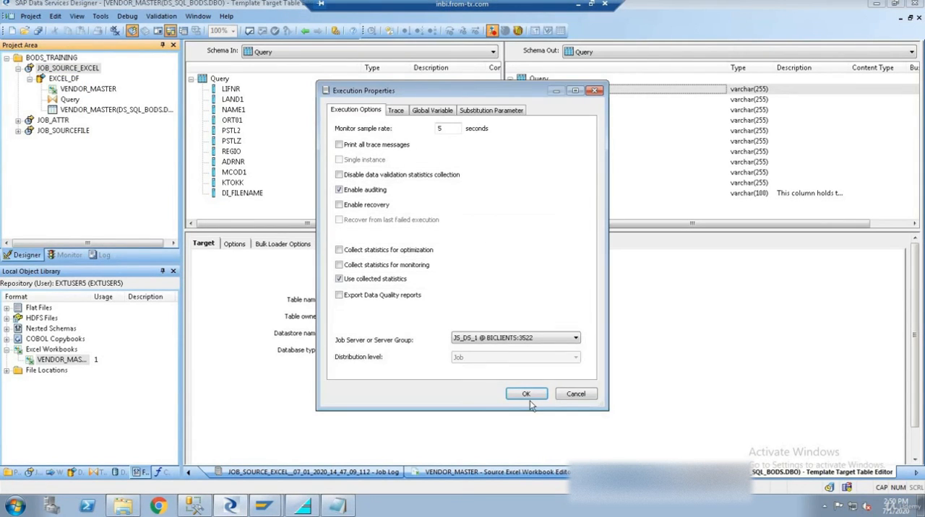
left_click(528, 395)
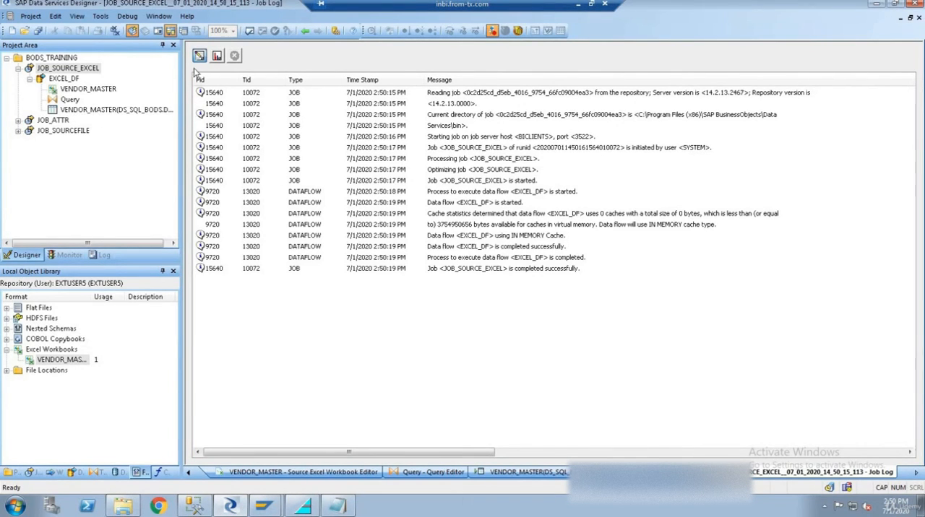
- Check the new run's row counts in the monitor and refresh the target table's data view in EXCEL_DF
left_click(217, 56)
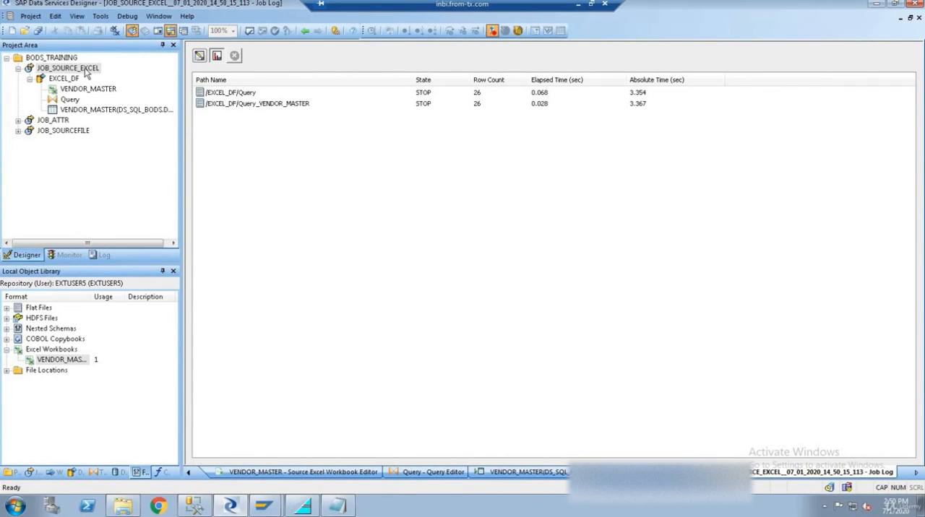
double_click(64, 78)
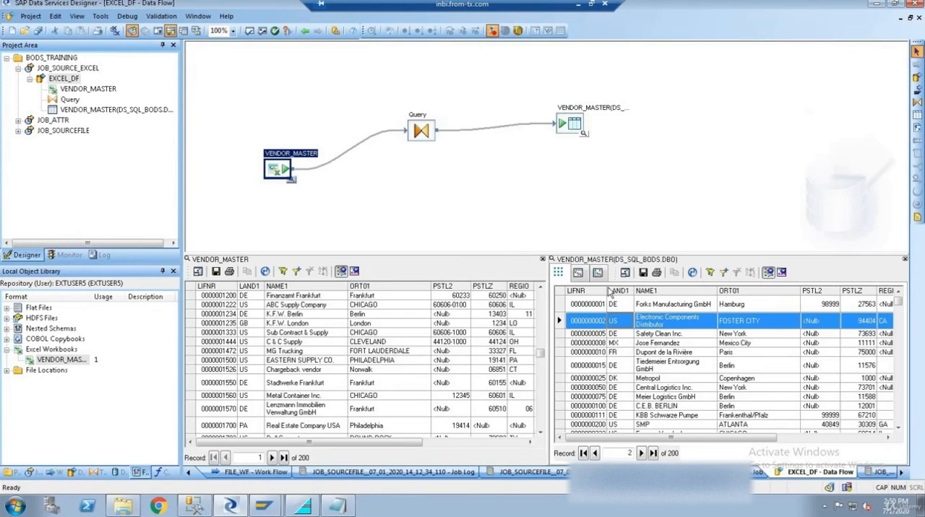
left_click(693, 274)
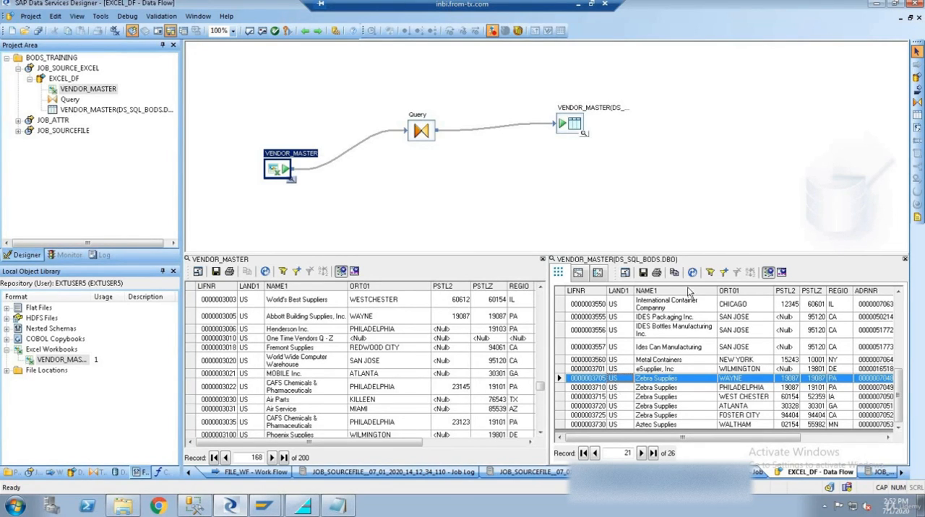
- Switch to the VENDOR_MASTER workbook in Excel, highlight the blank range A2:J7, and return to Data Services Designer
left_click(591, 5)
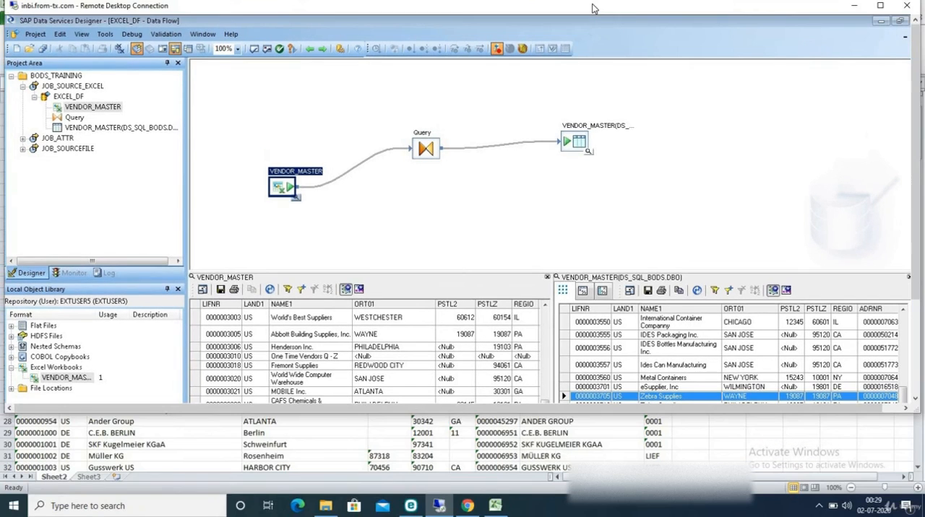
left_click(854, 5)
left_click(31, 122)
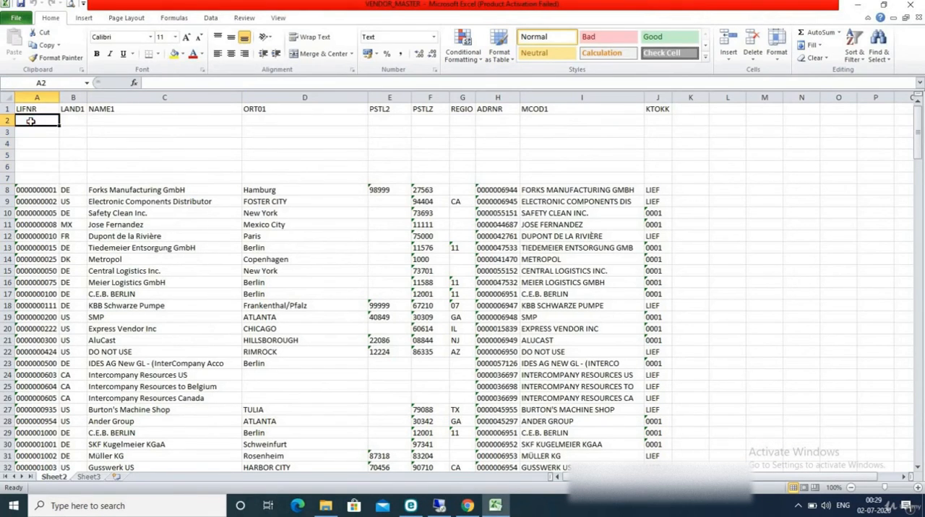
left_click_drag(34, 118, 651, 173)
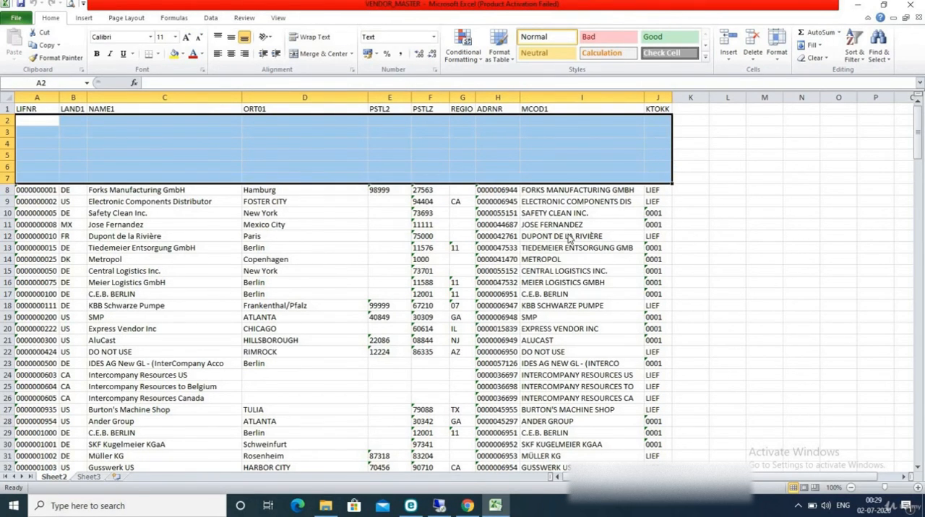
key("alt+Tab")
double_click(729, 11)
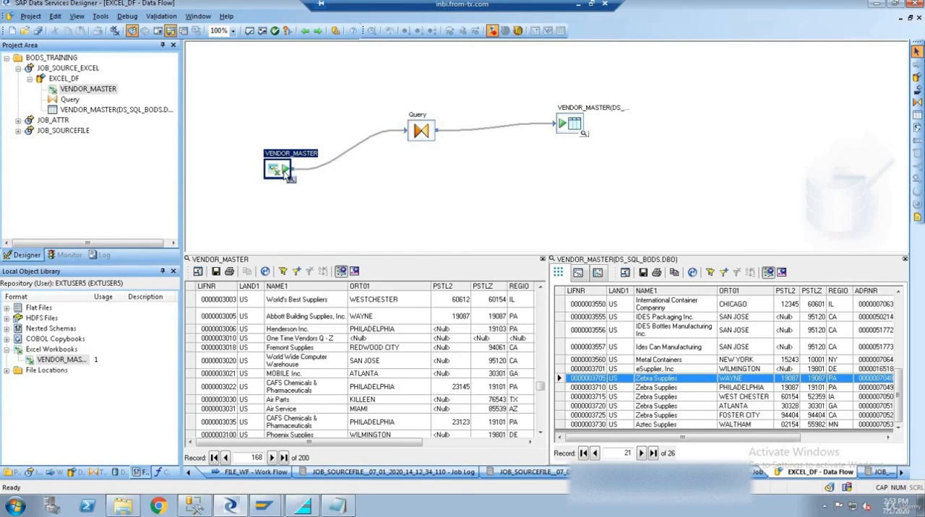
- Examine the target table's data across its columns through to KTOKK, looking for the file name column
left_click(591, 333)
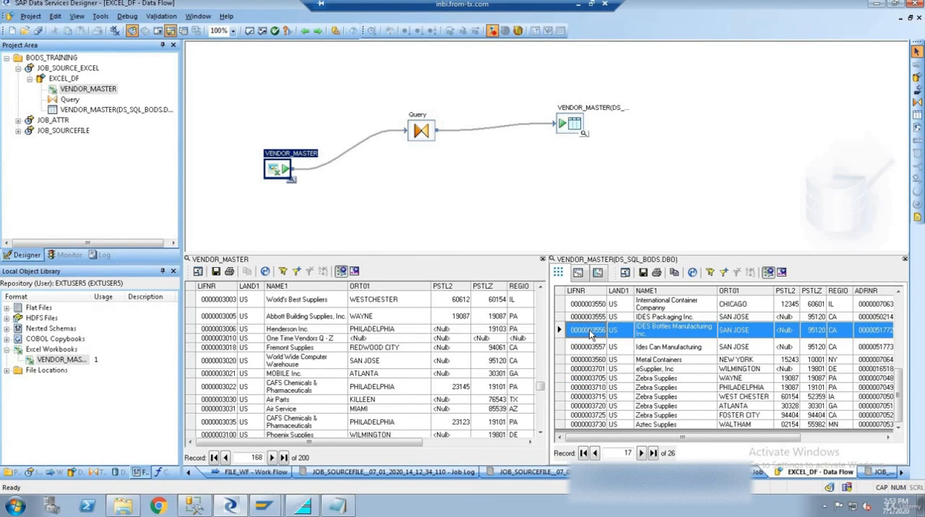
key("Right")
key("Right")
key("Right")
key("Right")
key("Right")
key("Right")
key("Right")
key("Right")
key("Right")
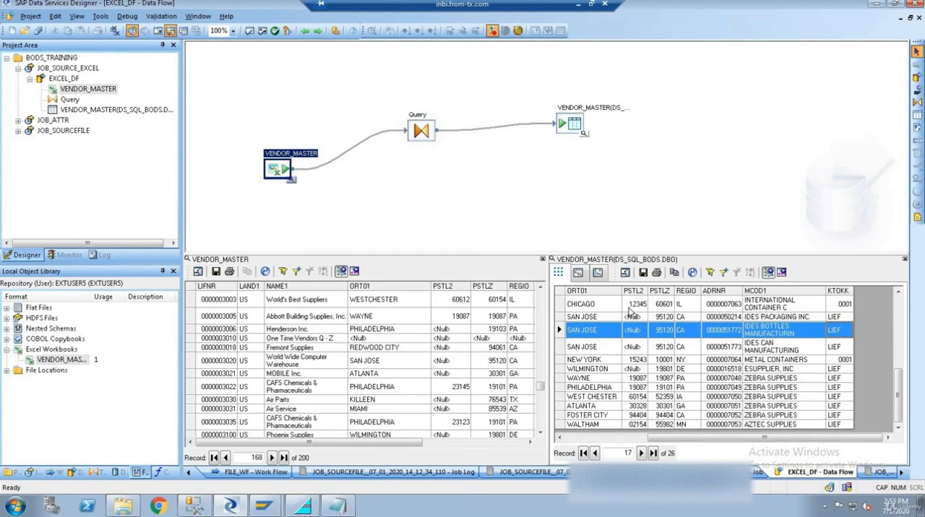
- Close and reopen the VENDOR_MASTER target table's data view, and inspect the first record and its DI_FILENAME value
left_click(904, 259)
left_click(905, 258)
left_click(584, 136)
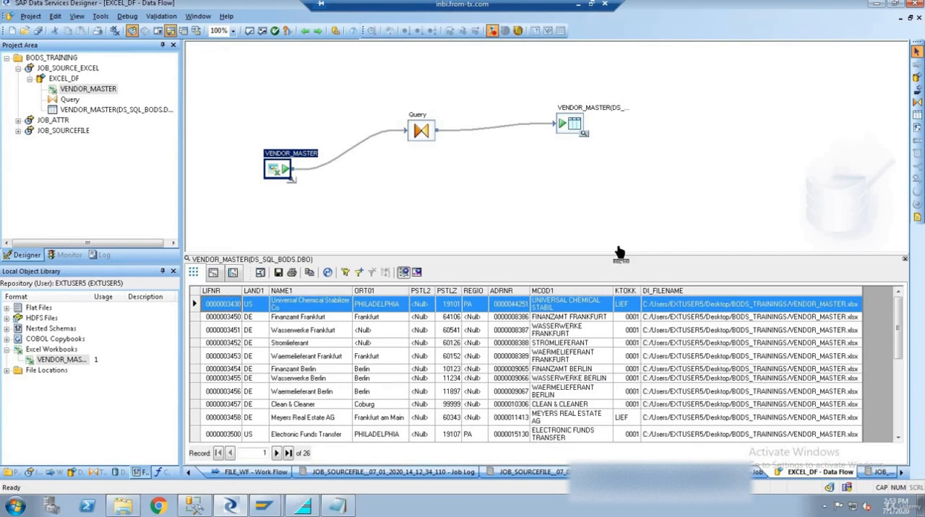
left_click(589, 357)
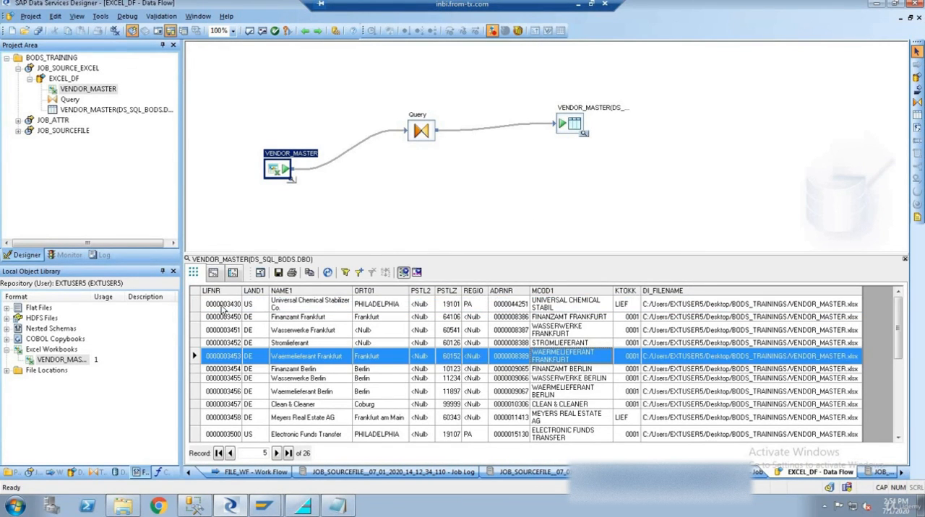
left_click(223, 308)
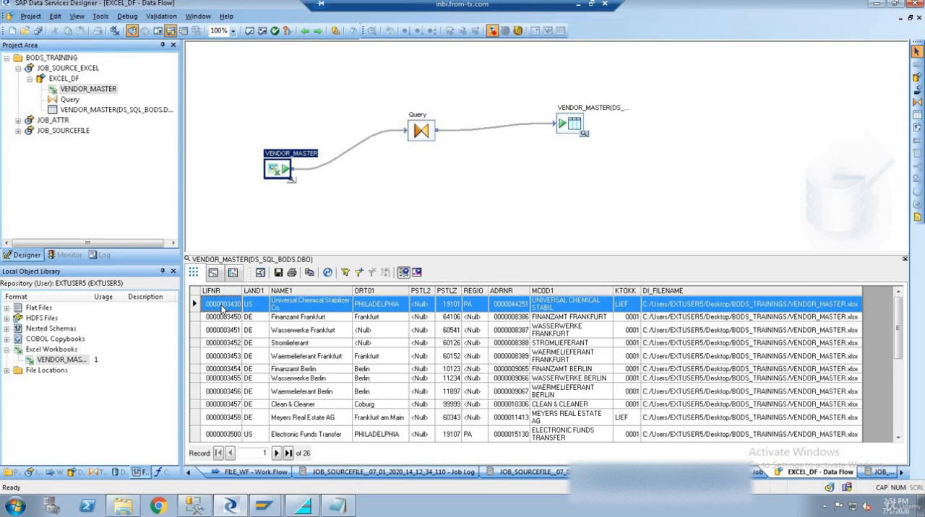
left_click(689, 309)
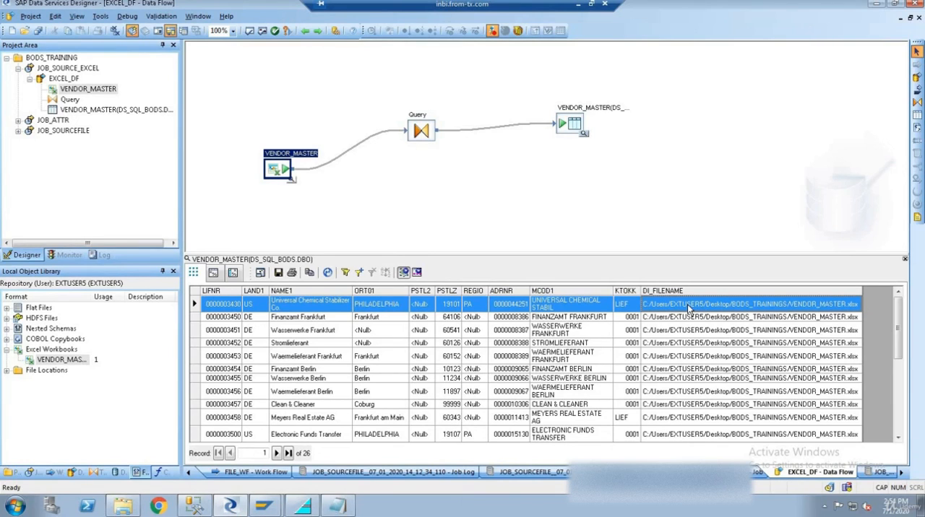